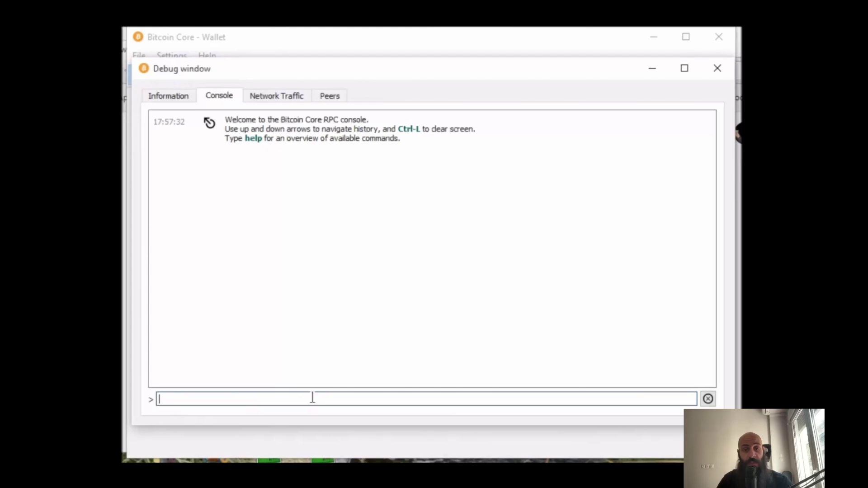
Step: Enter the command listunspent 0 in the console input line without running it
type("list")
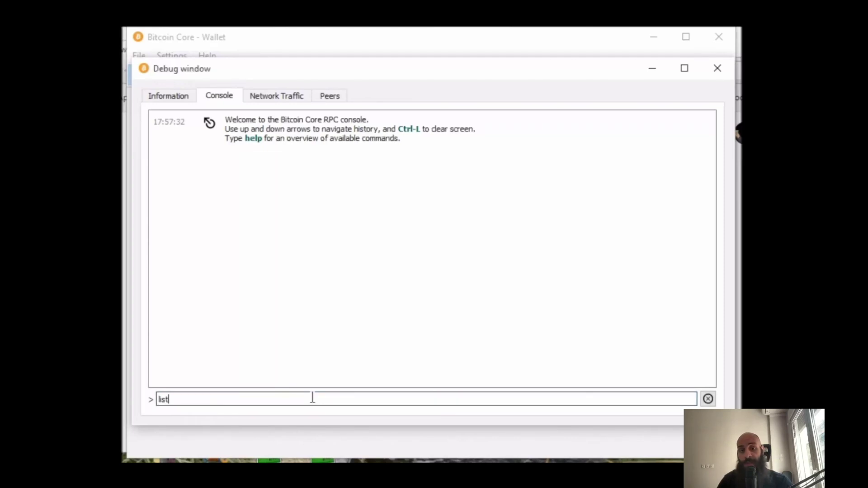
type("unspent")
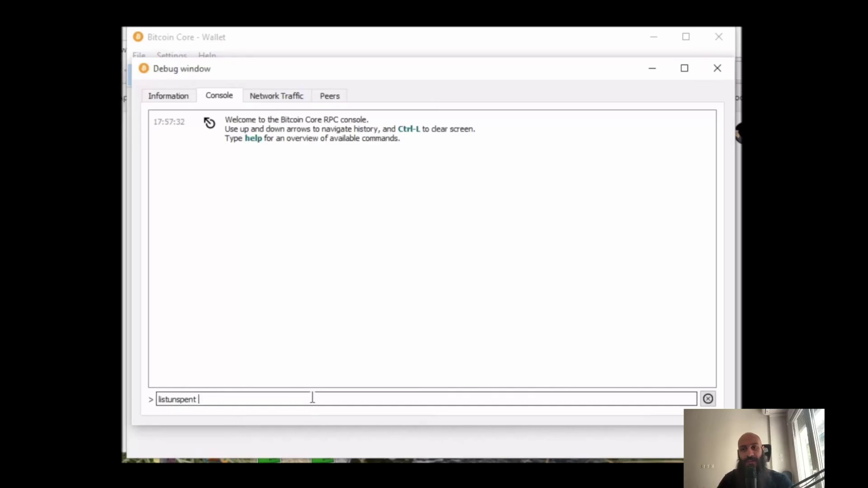
type("0")
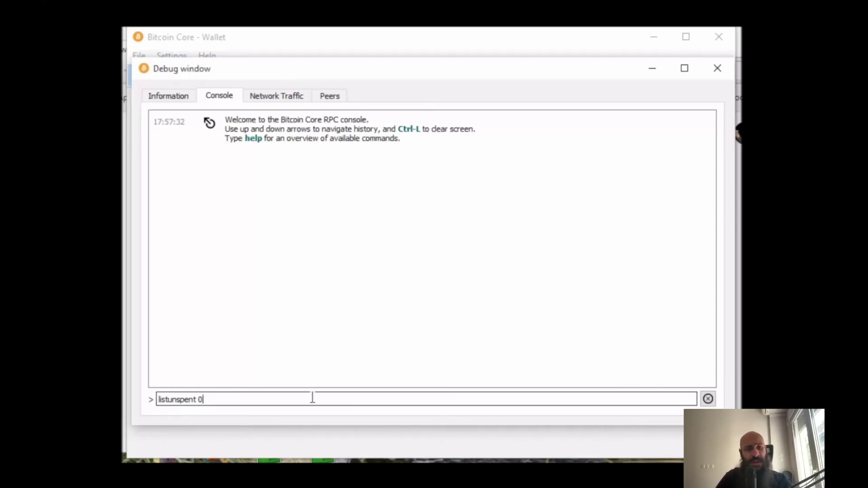
Step: Change the query to listunspent 1 and run it
key("BackSpace")
type("1")
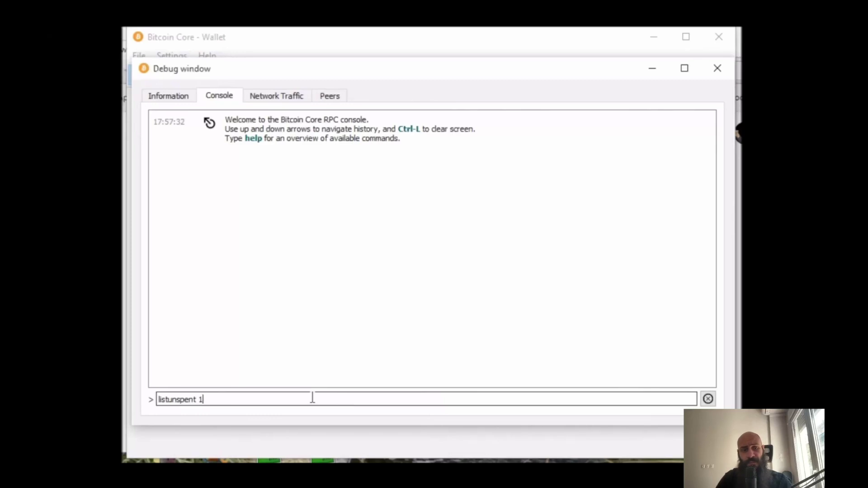
key("Return")
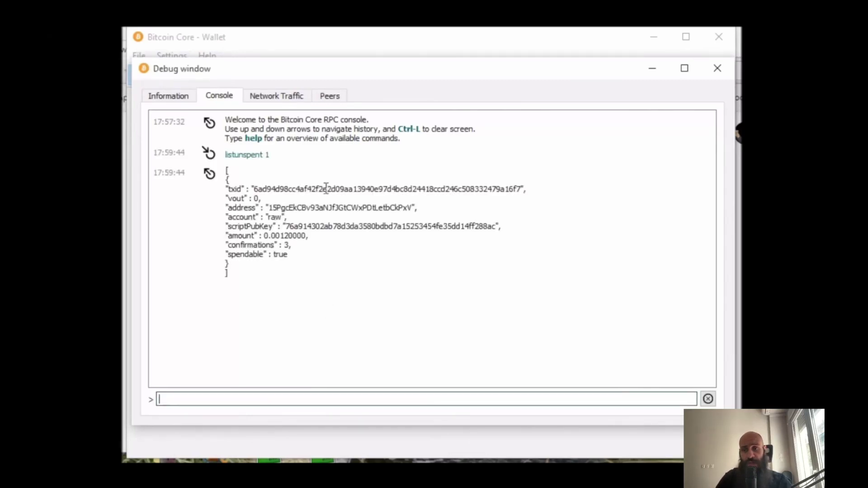
Step: Highlight the unspent output's txid, address, scriptPubKey and its "vout" : 0 line
double_click(305, 190)
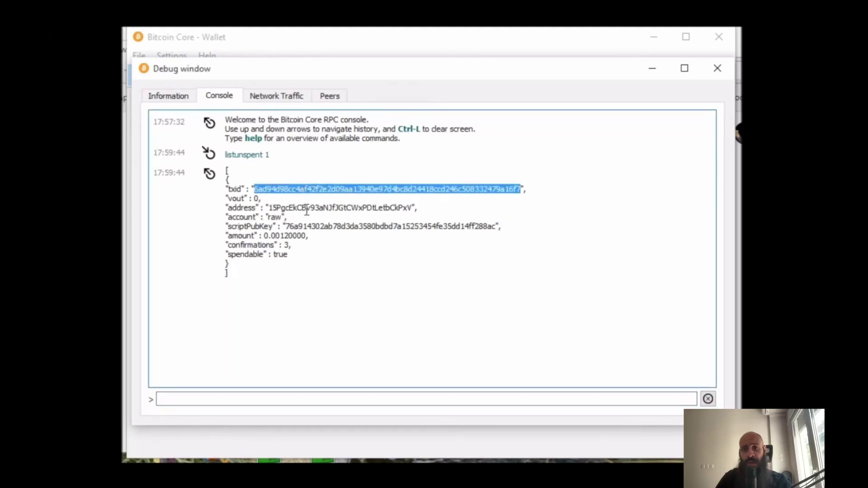
double_click(306, 209)
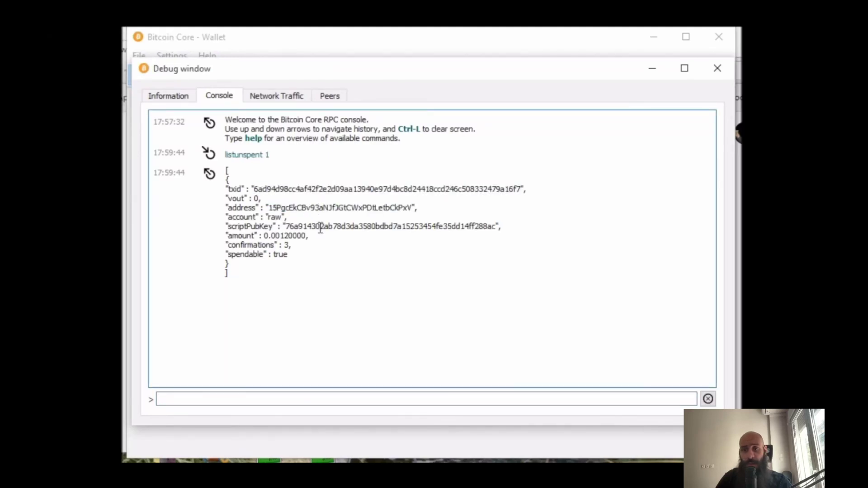
double_click(320, 227)
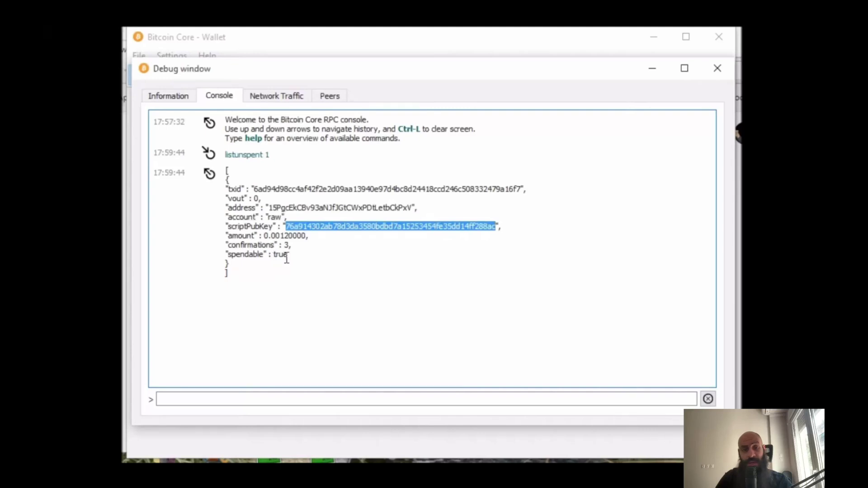
left_click(288, 257)
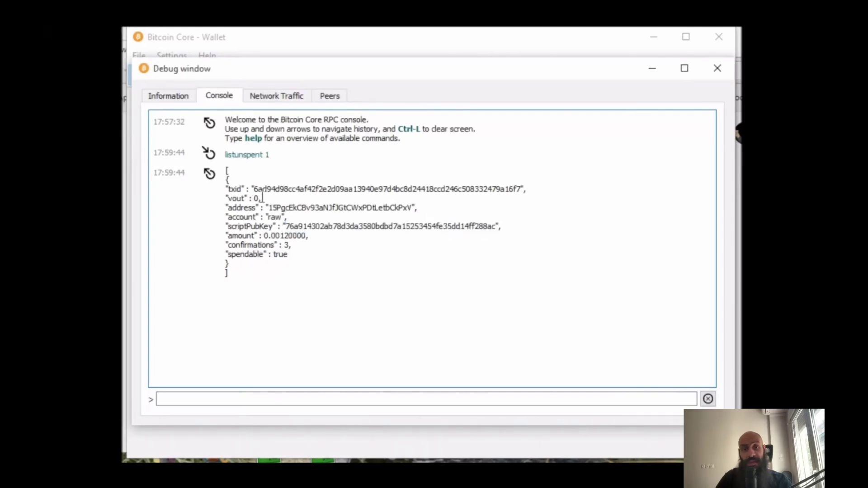
left_click_drag(227, 200, 262, 200)
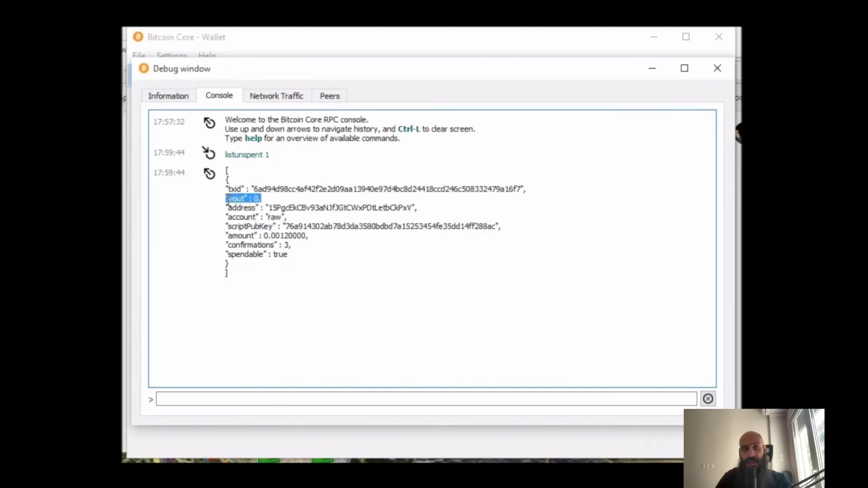
left_click(306, 209)
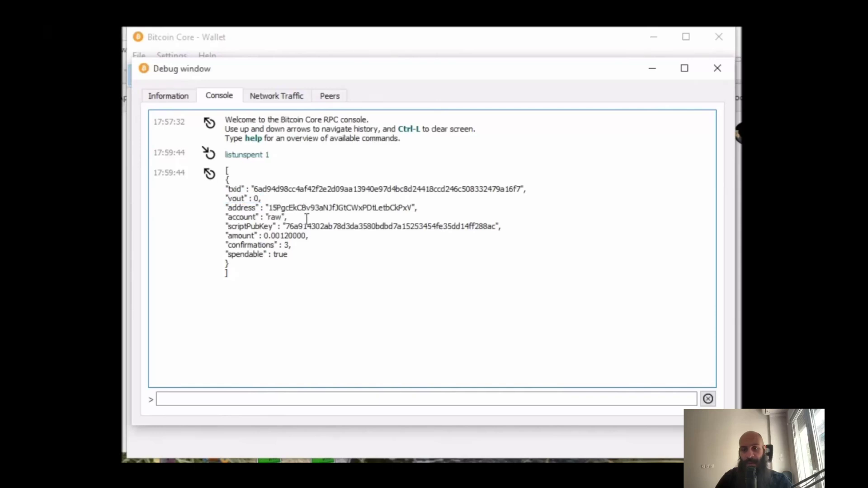
left_click(256, 395)
Step: Run dumpprivkey on the output's address, then begin typing createrawtransaction '[]'{}
type("cre")
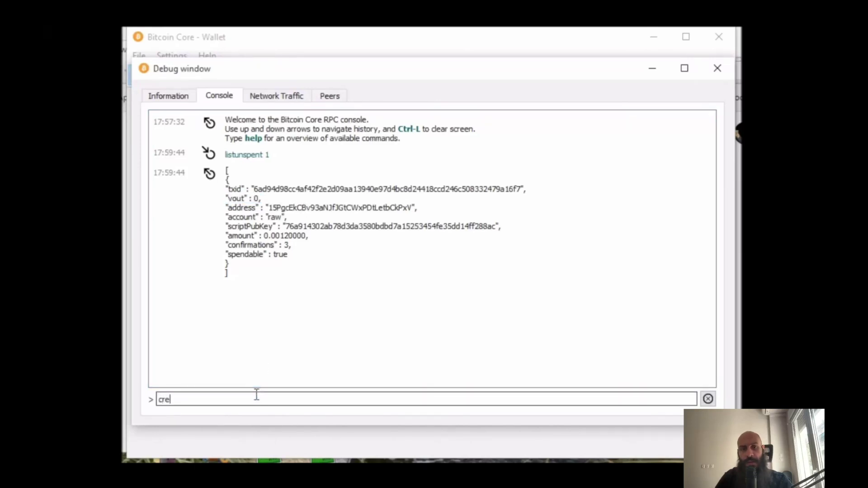
key("BackSpace")
key("BackSpace")
key("BackSpace")
type("du")
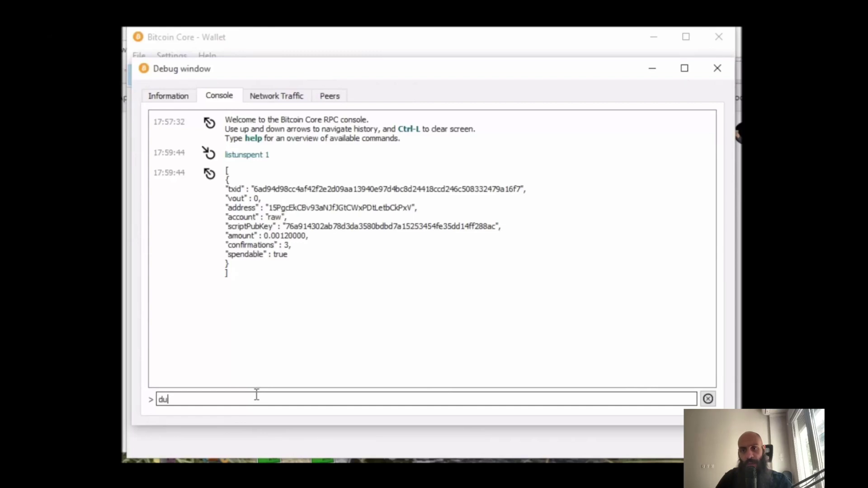
type("mpprivkey")
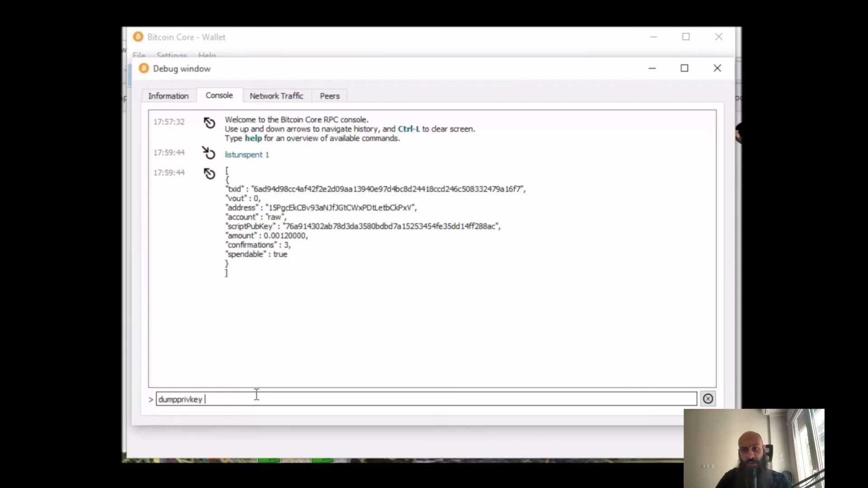
double_click(342, 209)
key("ctrl+c")
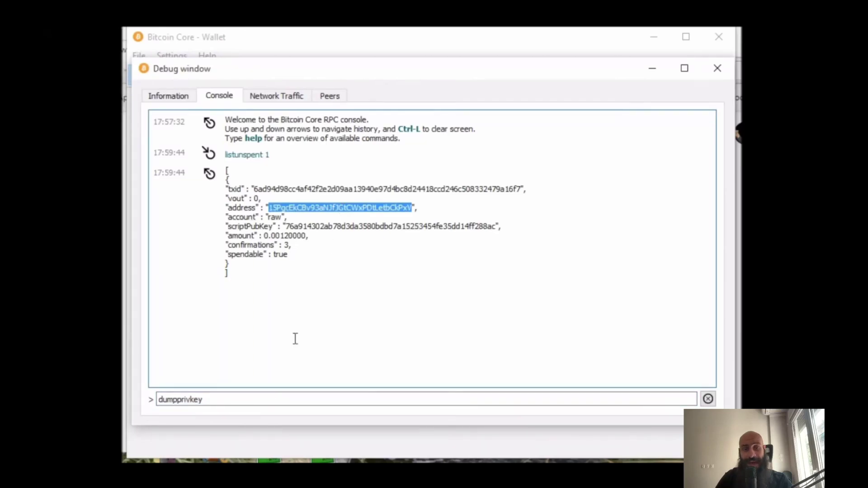
left_click(264, 398)
key("ctrl+v")
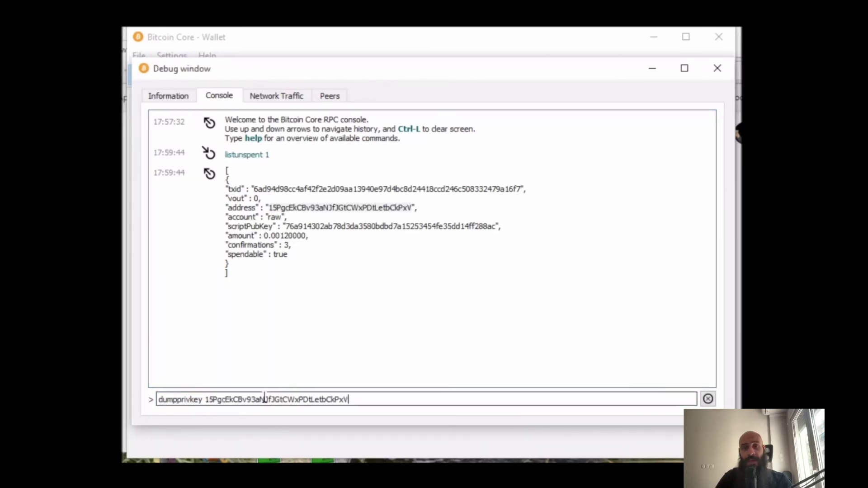
key("Return")
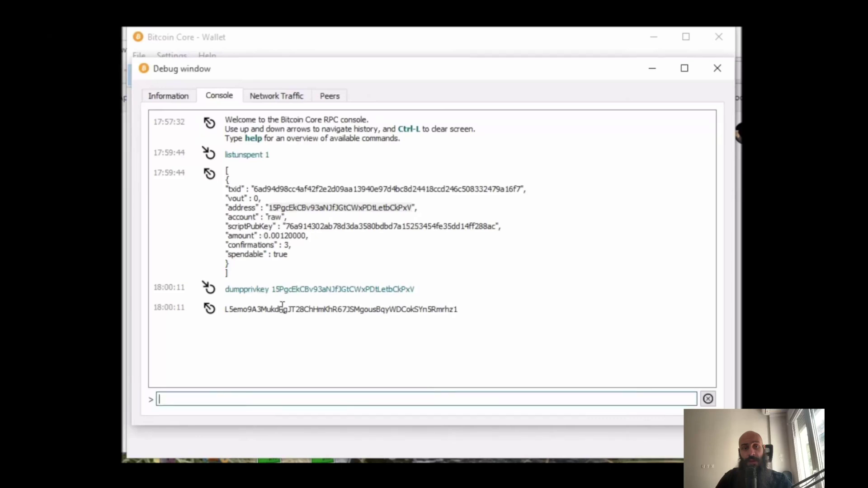
type("cre")
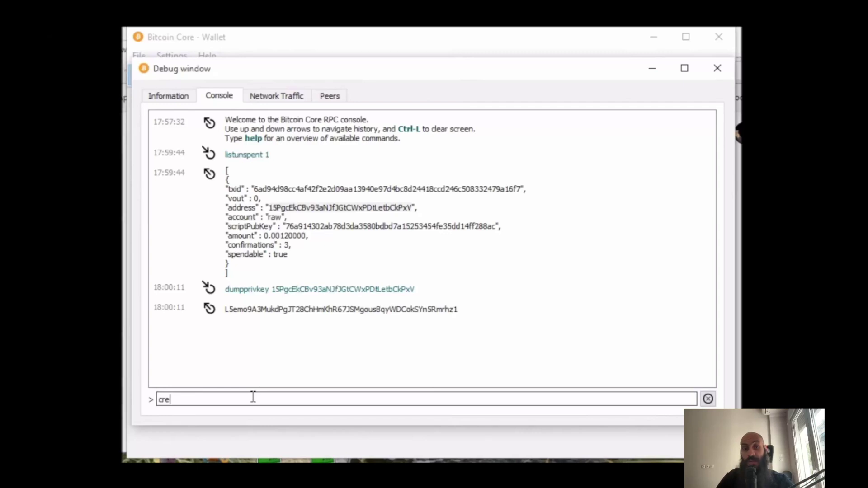
type("aterawtransaction")
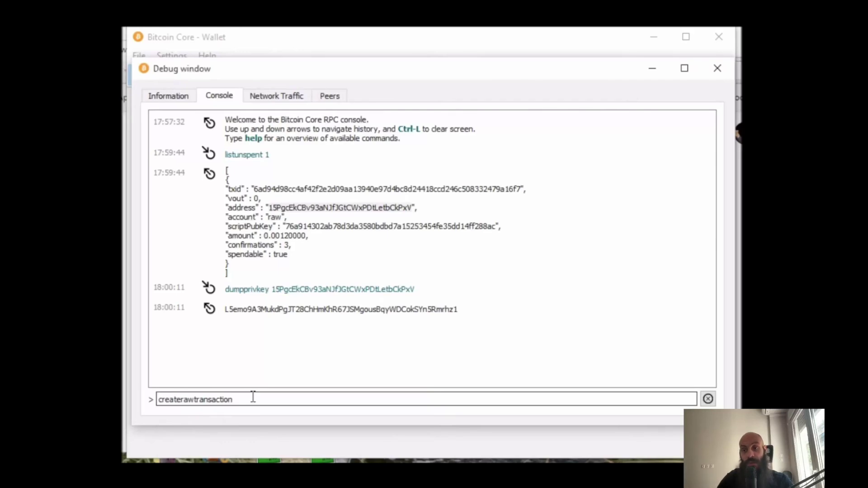
type(" '[]'")
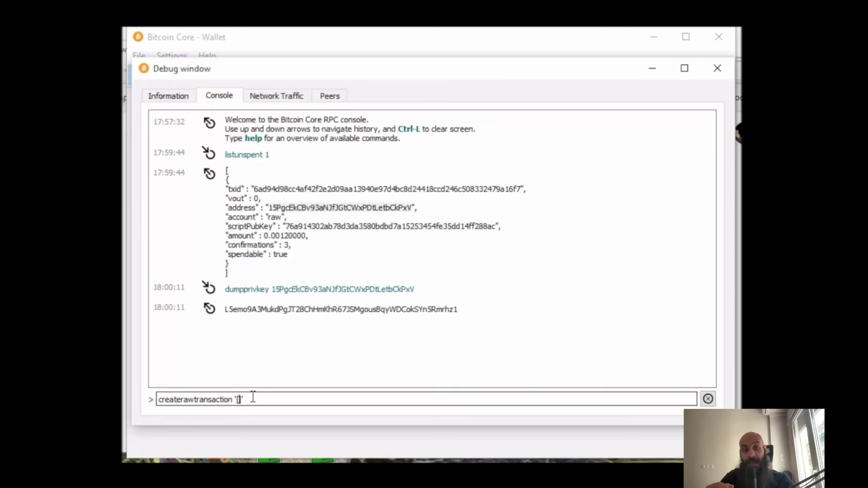
type("{}")
Step: Fill the input array with {"txid": the unspent output's txid, "vout":0}
key("Left")
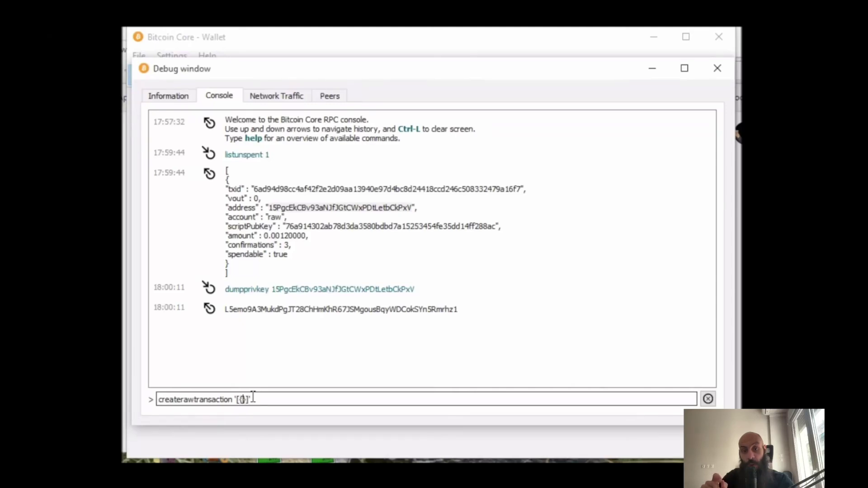
type("\"\"")
key("Left")
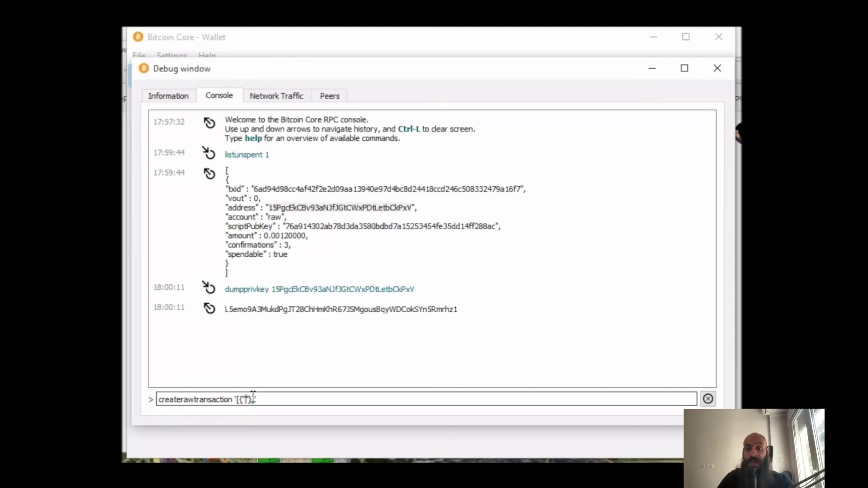
type("tx")
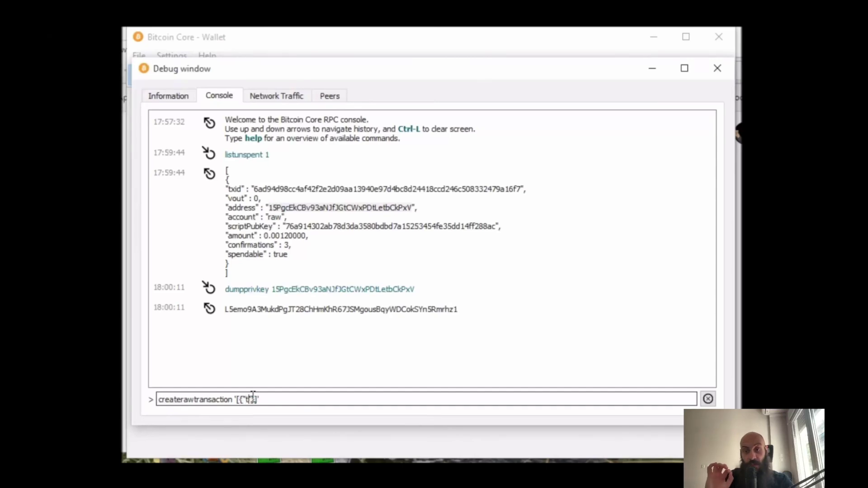
type("id")
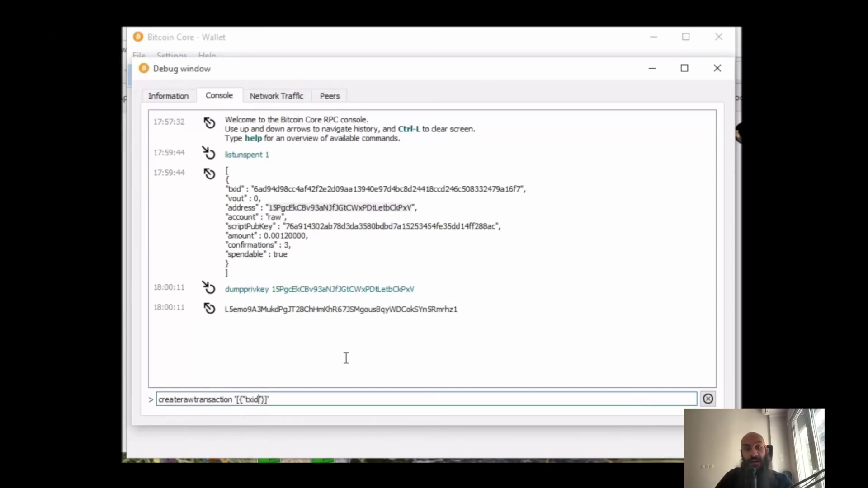
key("Right")
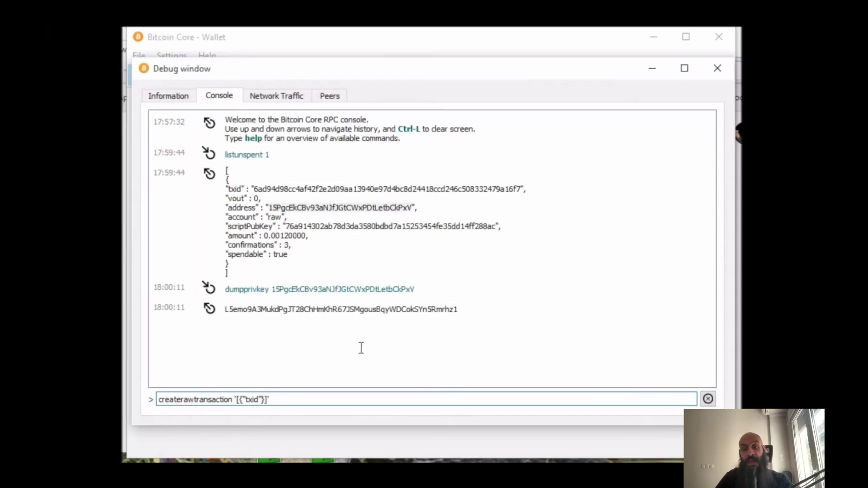
type(":\"\"")
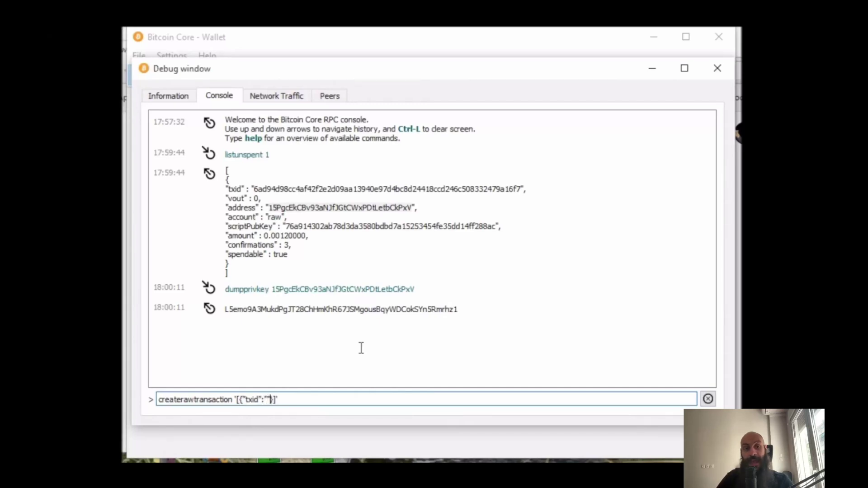
double_click(330, 190)
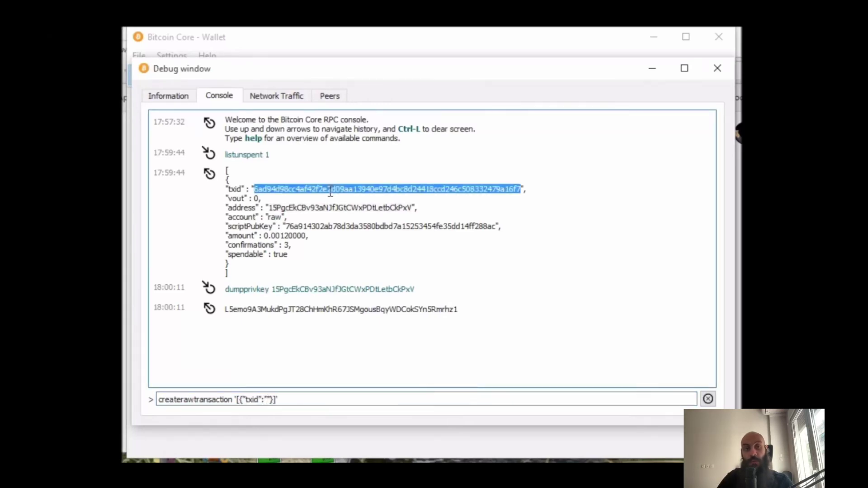
key("ctrl+c")
left_click(268, 400)
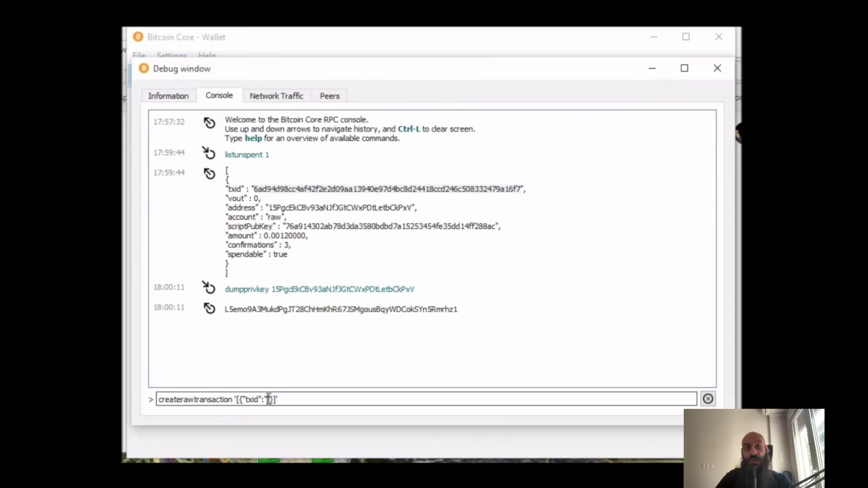
key("ctrl+v")
key("Right")
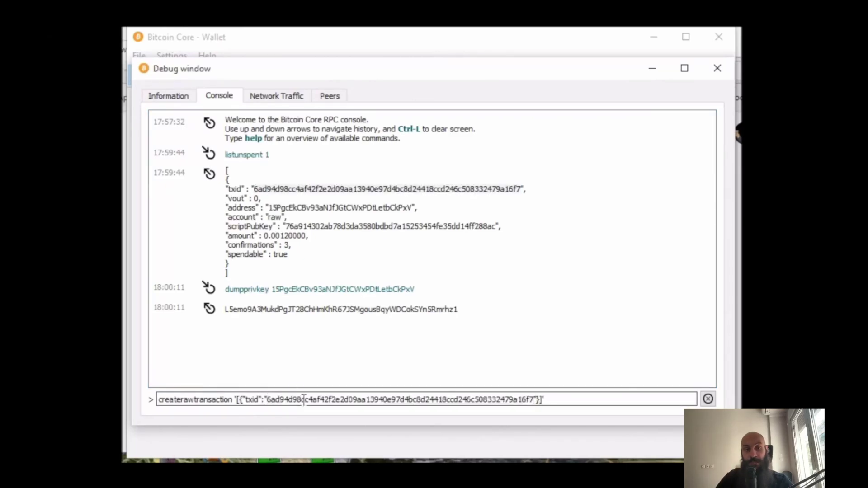
type(",\"vout")
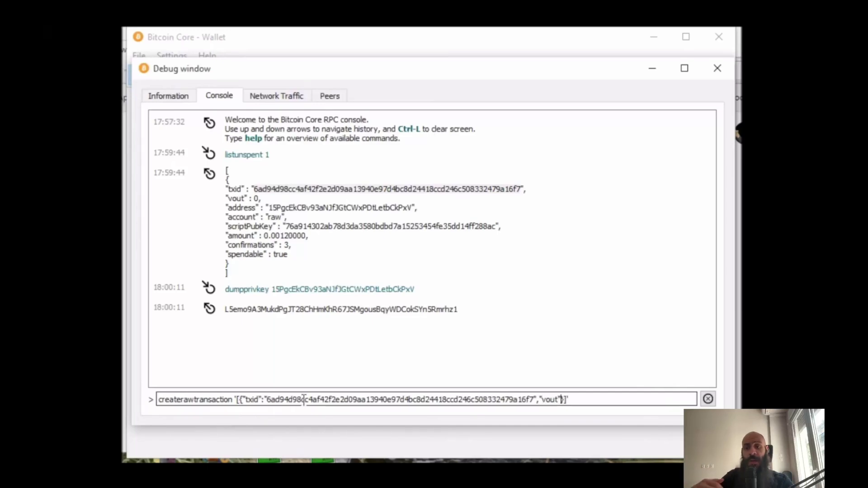
type("\":")
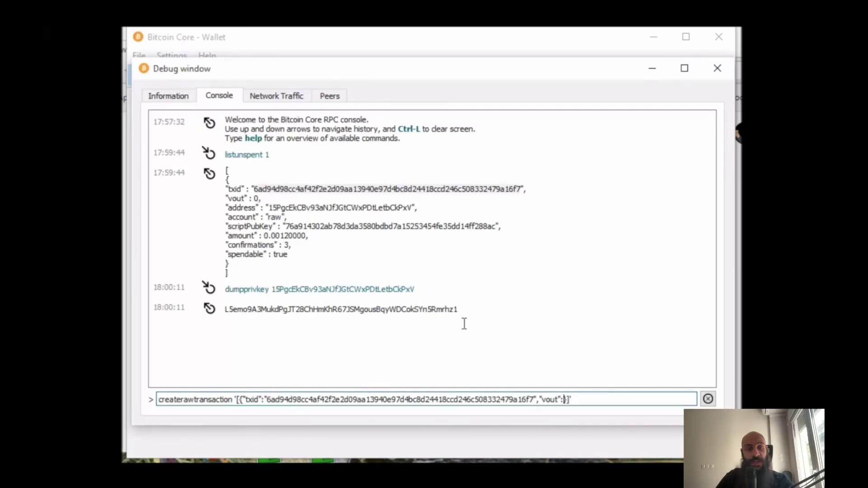
type("0")
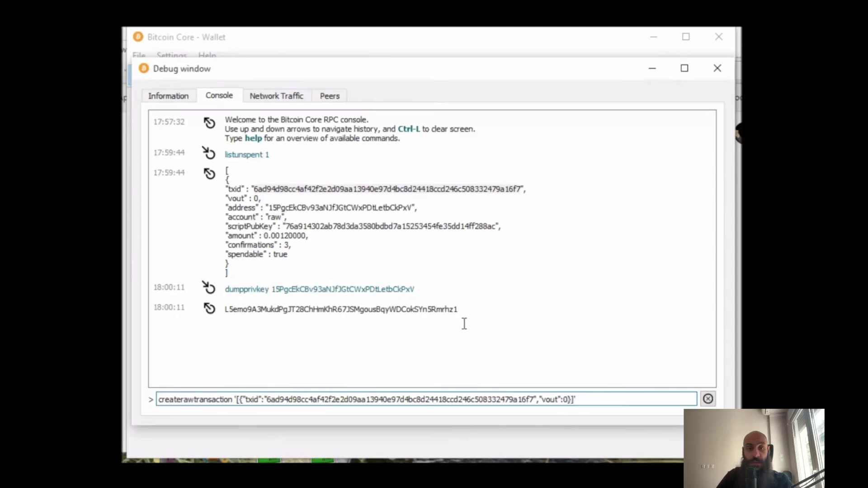
Step: Append an outputs object '{""}' with the caret between the empty address quotes
left_click(586, 401)
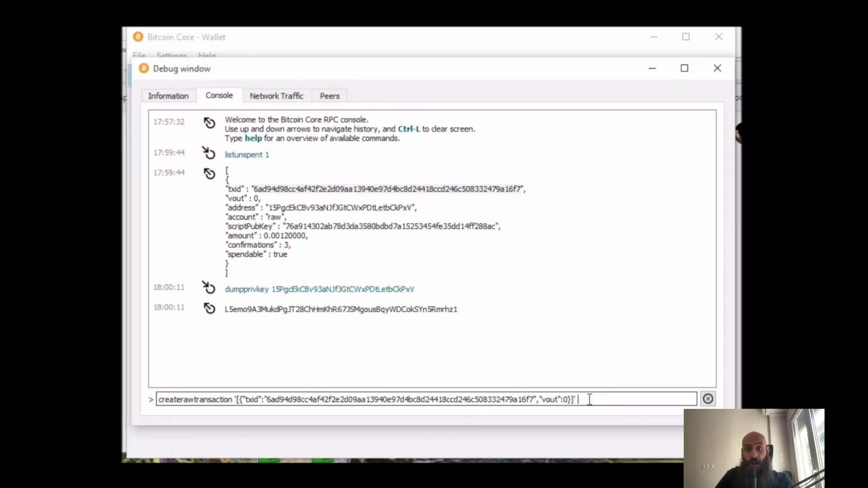
type("'{}")
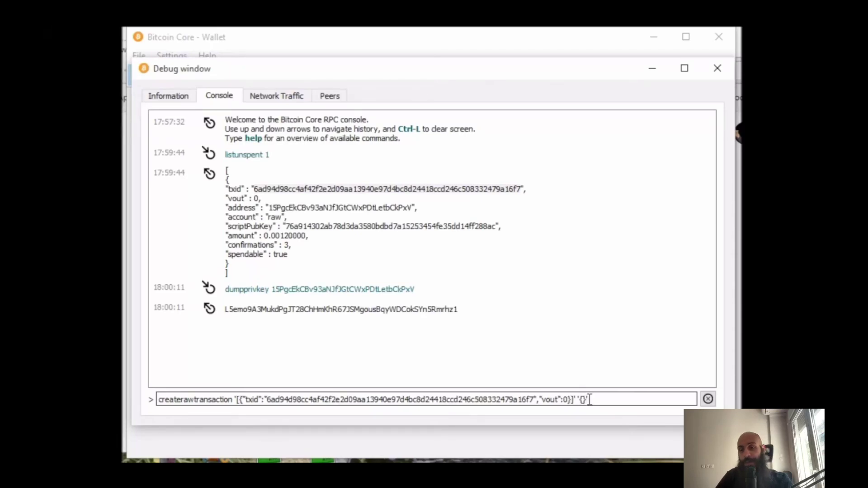
type("\"\"")
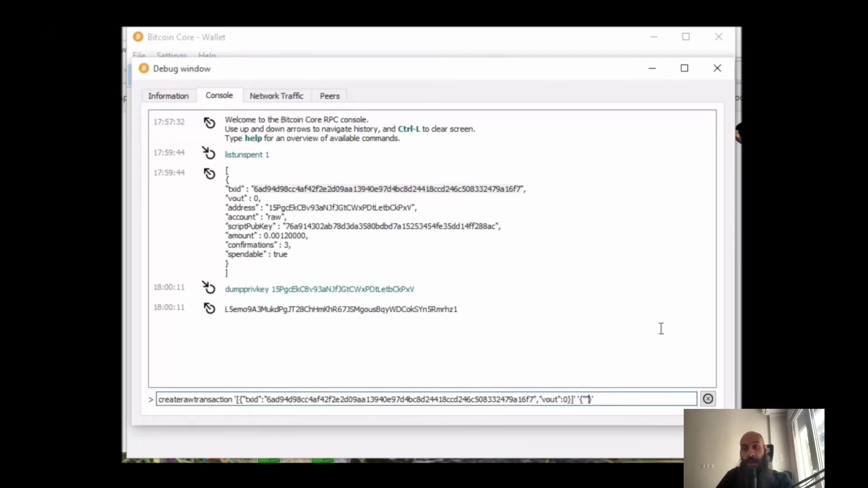
key("Left")
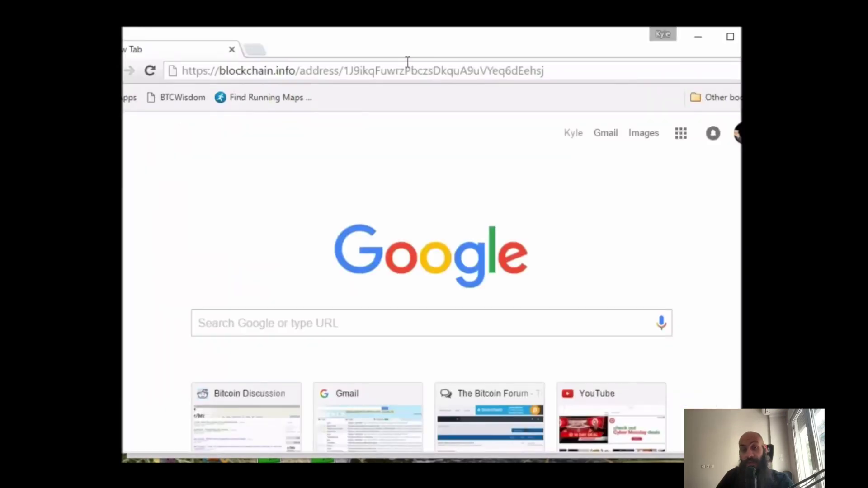
Step: Copy the recipient Bitcoin address from the blockchain.info URL into the outputs quotes
left_click(447, 71)
left_click(447, 65)
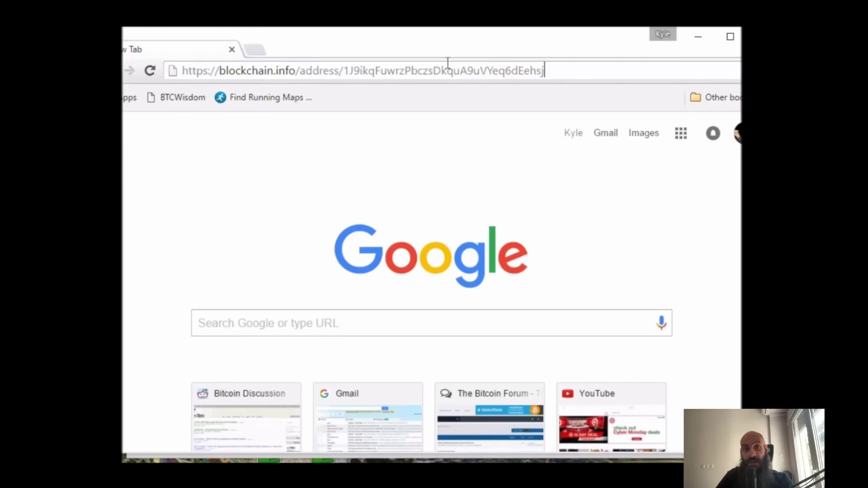
double_click(347, 71)
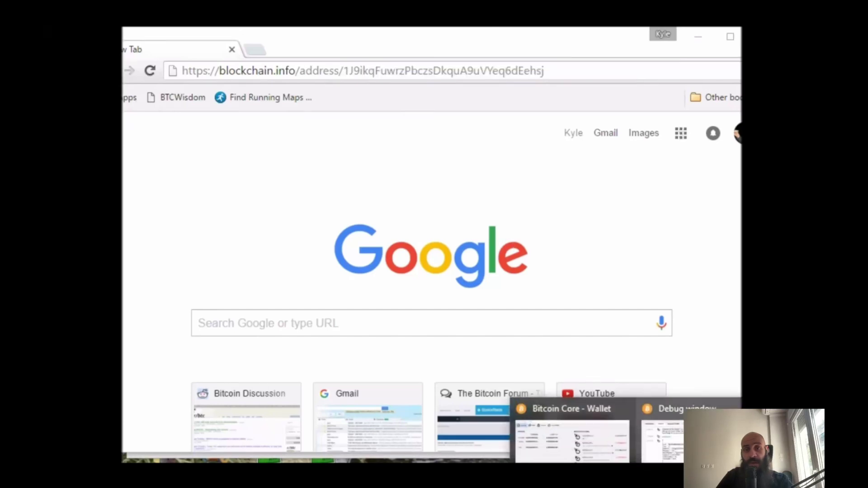
left_click(624, 414)
key("ctrl+v")
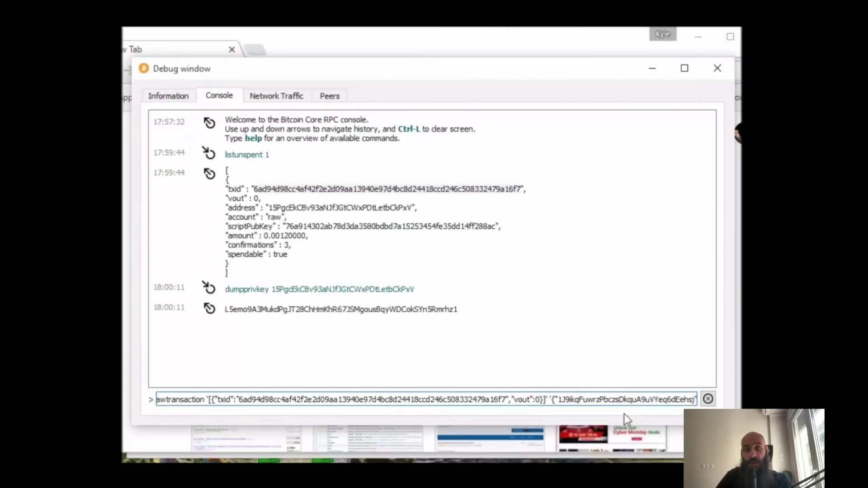
Step: Give the recipient address an amount of 0.001 in the outputs object
key("Left")
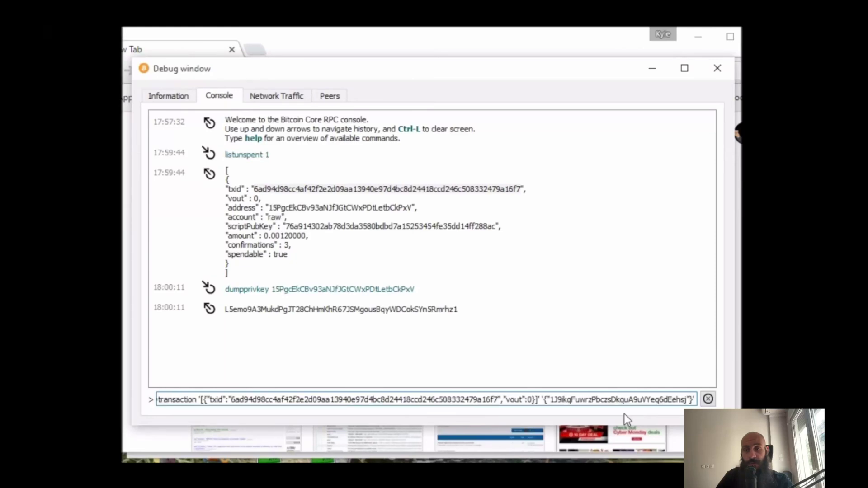
type(":")
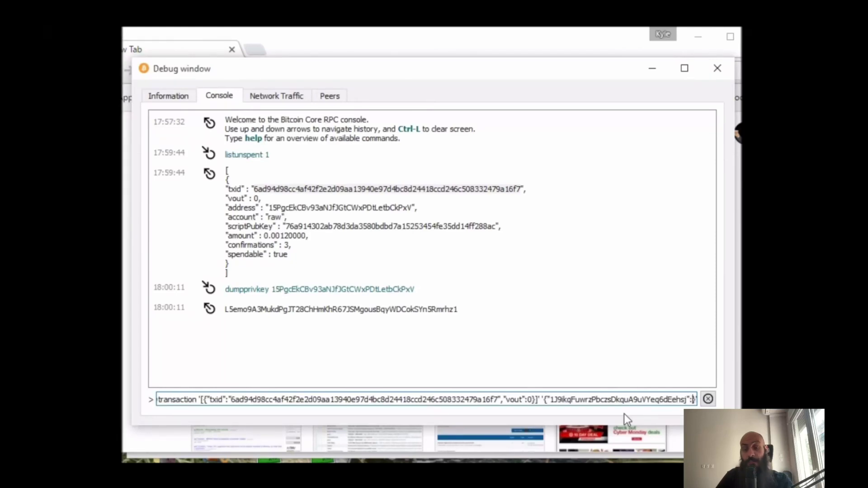
type("0.001")
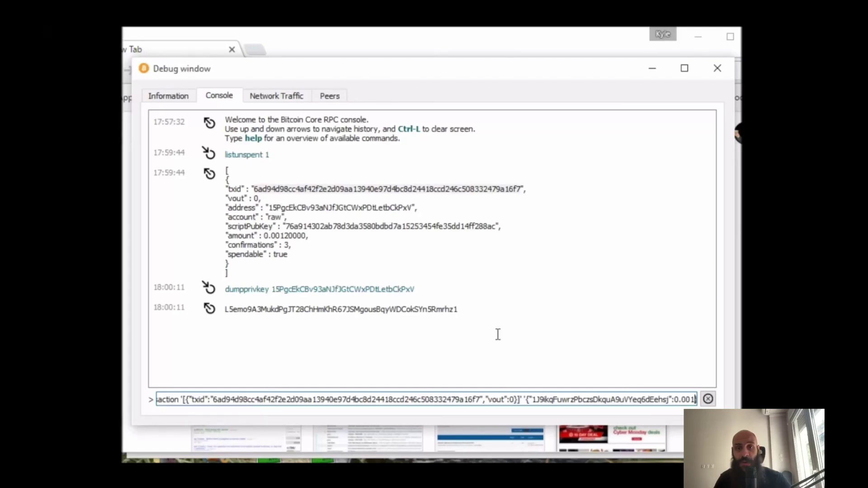
Step: Drop a trial second output ,"":0.0002 and run createrawtransaction paying only 0.001
type(",")
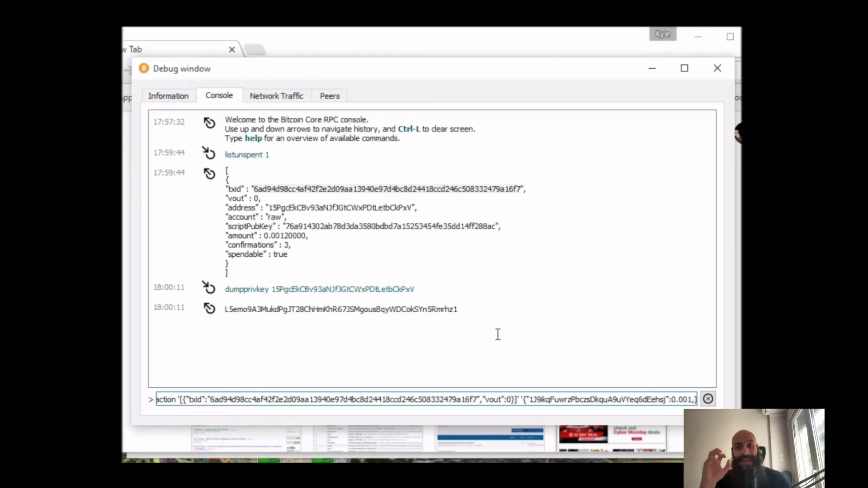
type("\"\"")
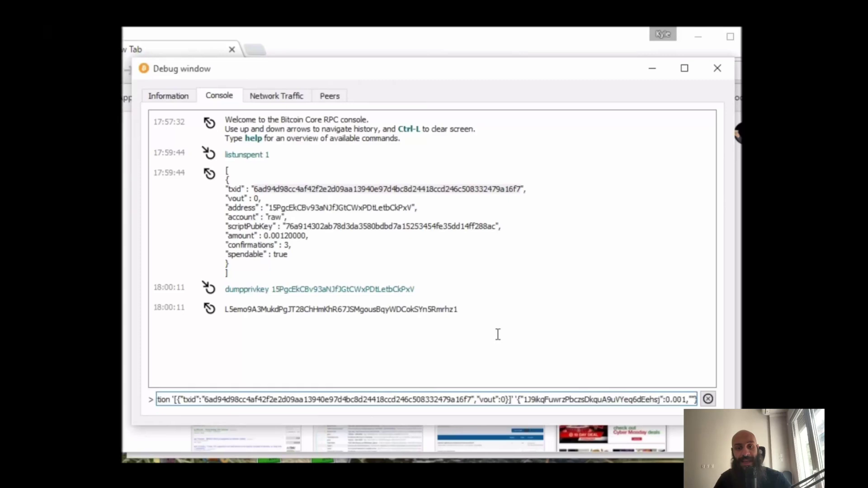
type(":")
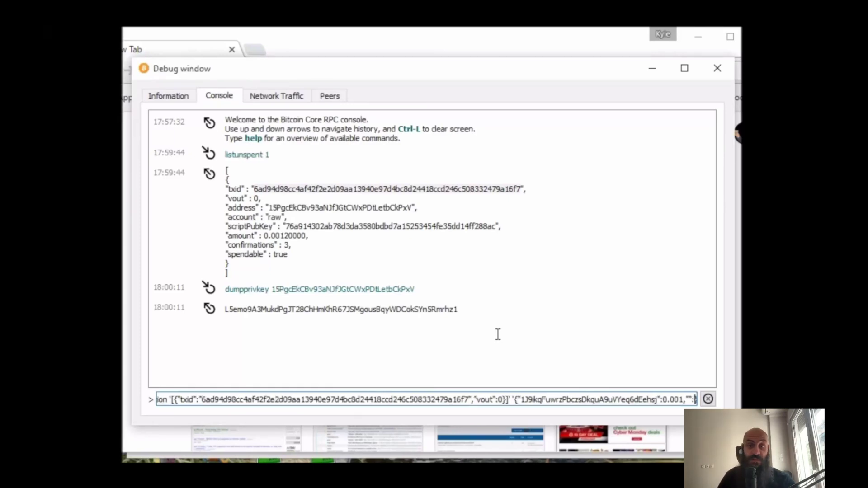
type("0.0002")
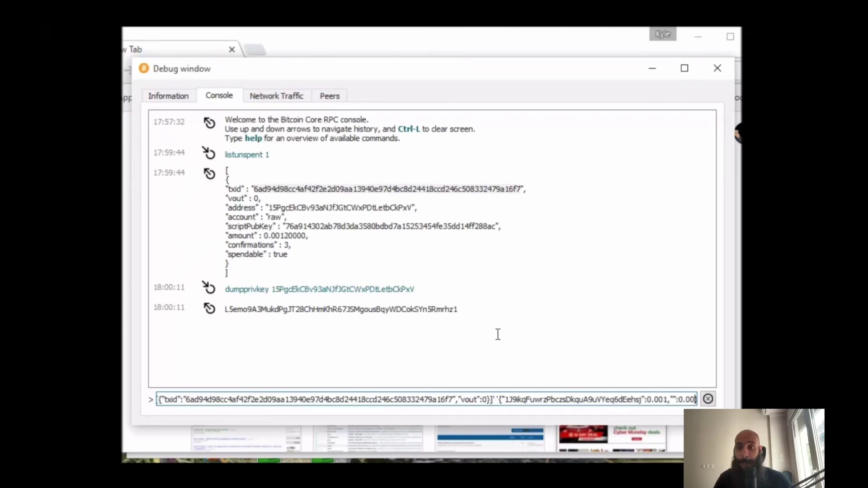
left_click(663, 399)
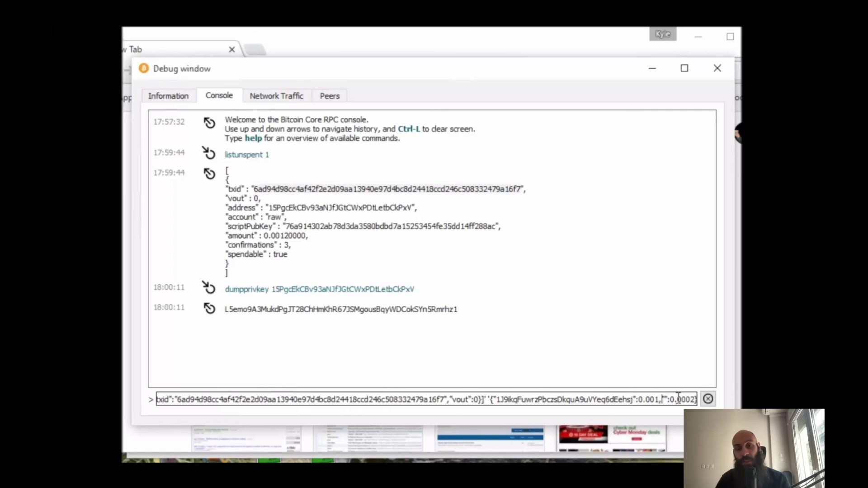
key("BackSpace")
key("BackSpace")
key("Delete")
key("Delete")
key("Delete")
key("Delete")
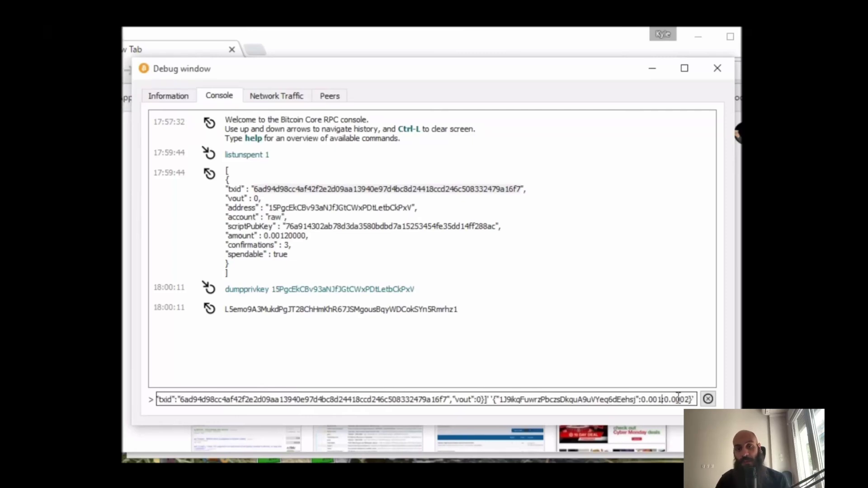
key("Delete")
key("Delete")
key("Delete")
key("Delete")
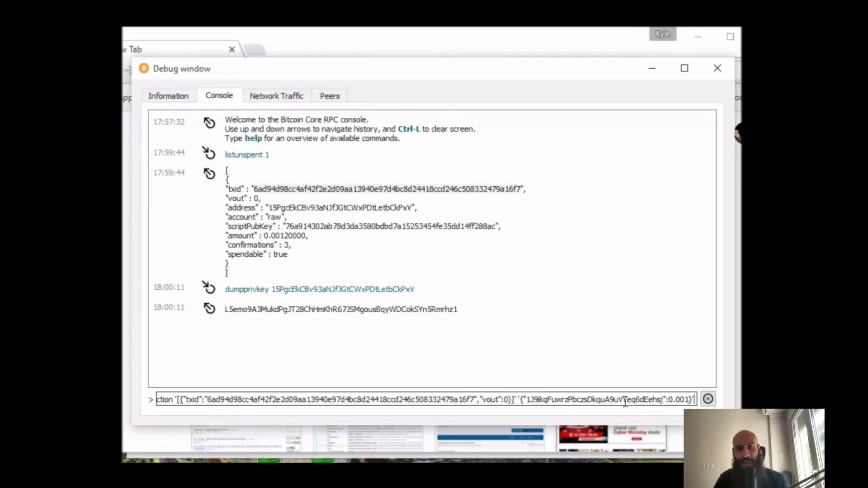
key("Return")
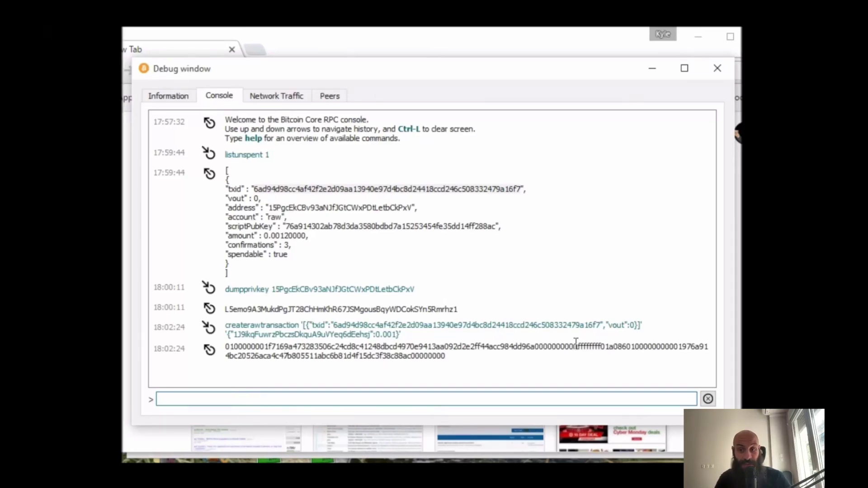
Step: Select the '[{"txid":…,"vout":0}]' argument in the executed createrawtransaction line
left_click_drag(643, 325, 301, 325)
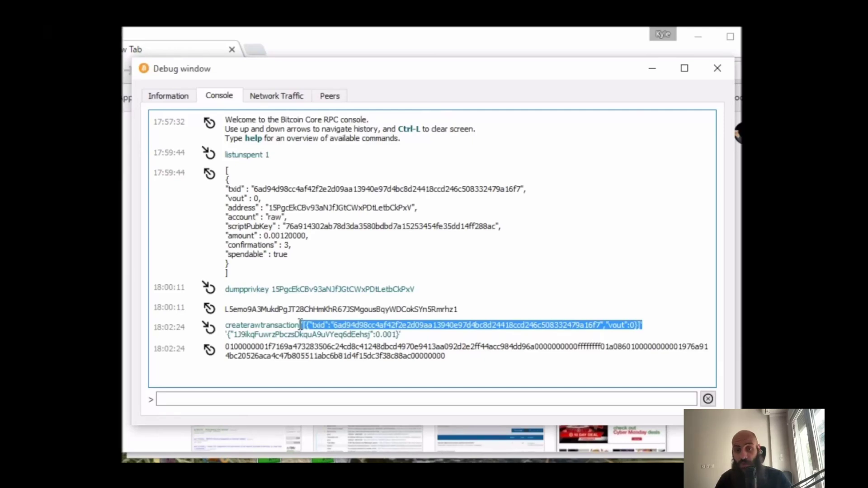
Step: Start signrawtransaction with the copied '[{"txid":…,"vout":0}]' argument, correctly single-quoted
left_click_drag(301, 325, 300, 326)
left_click(446, 399)
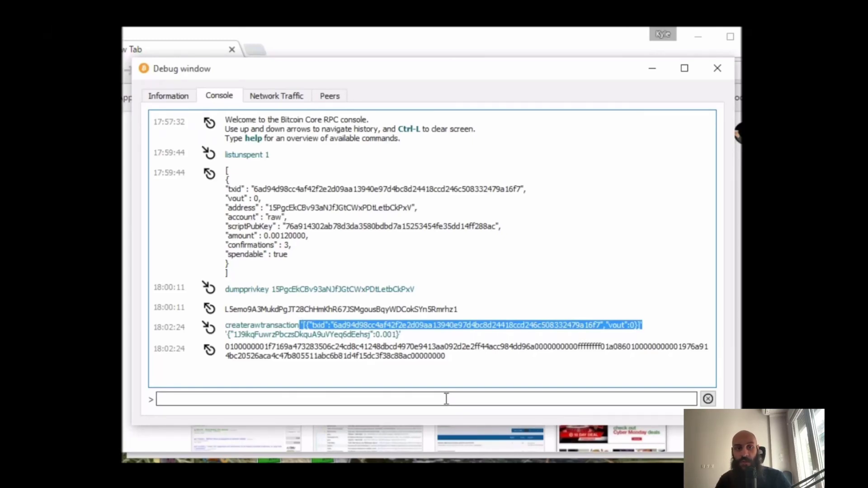
left_click(427, 399)
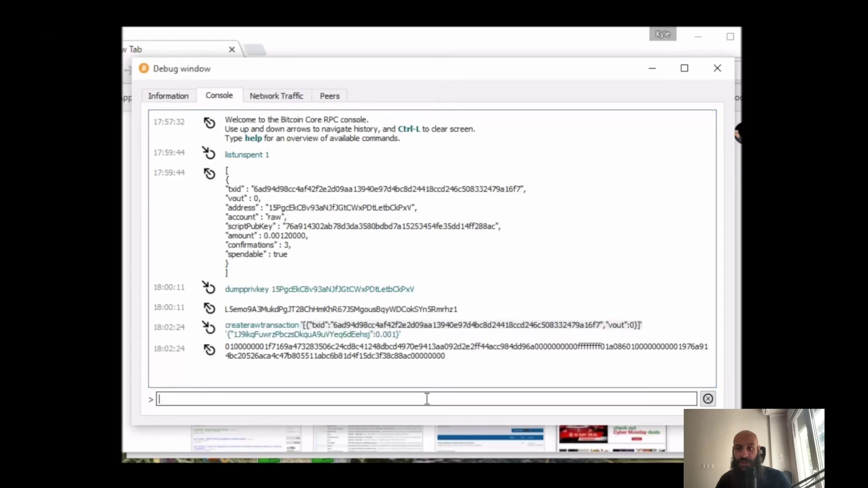
type("signrawtra")
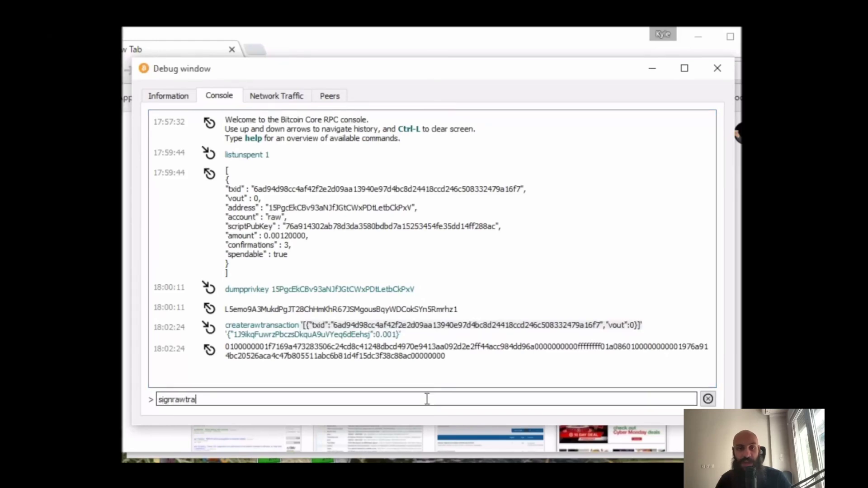
type("nsaction")
type("'[{\"txid\":\"6ad94d98cc4af42f2e2d09aa13940e97d4bc8d24418ccd246c508332479a16f7\",\"vout\":0}]'")
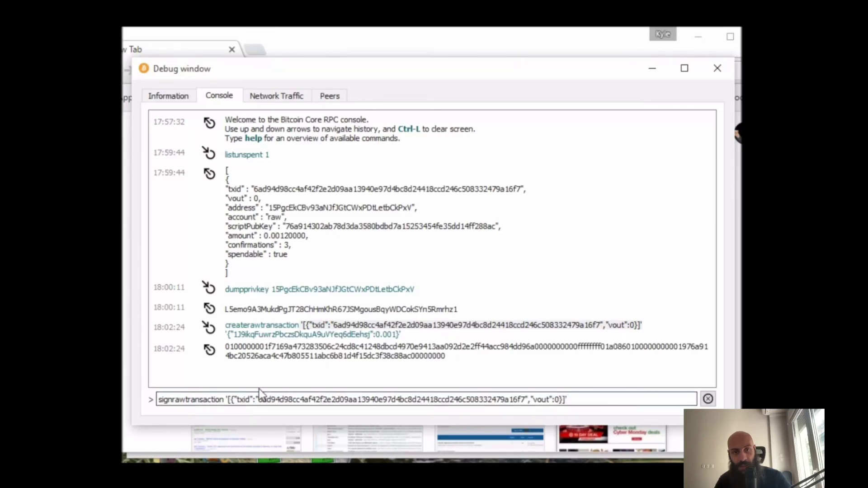
left_click(227, 400)
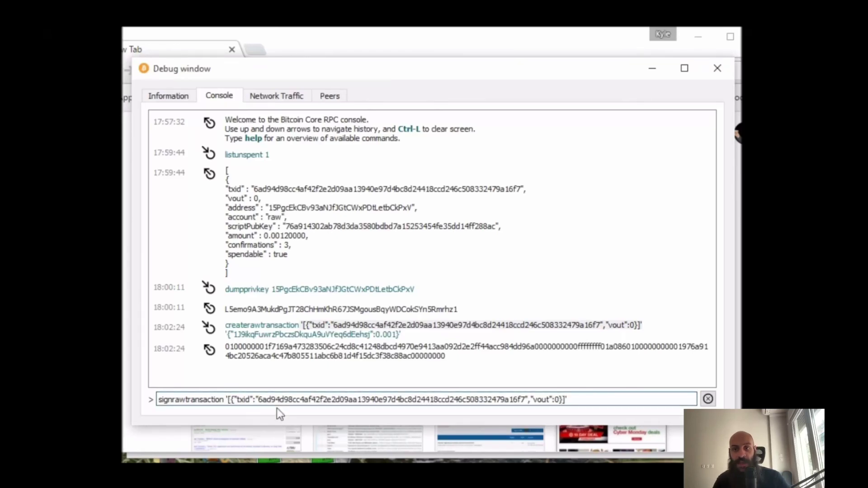
key("Left")
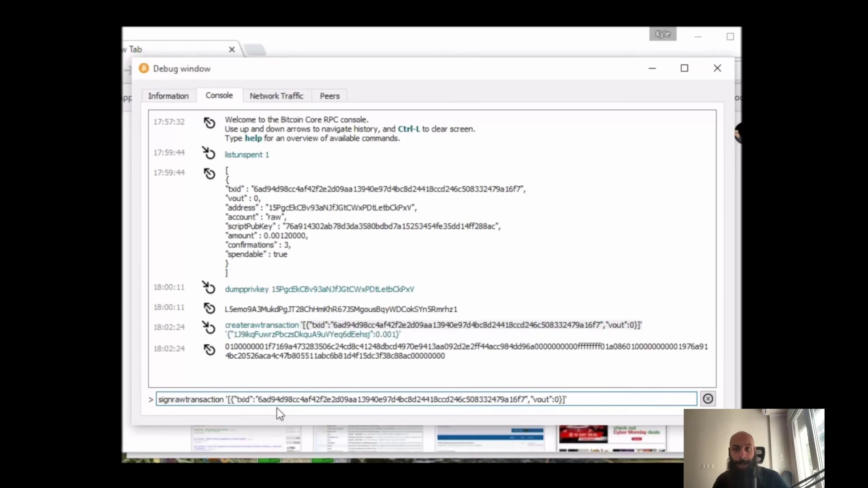
key("Right")
type("\"")
key("Left")
key("BackSpace")
type("'")
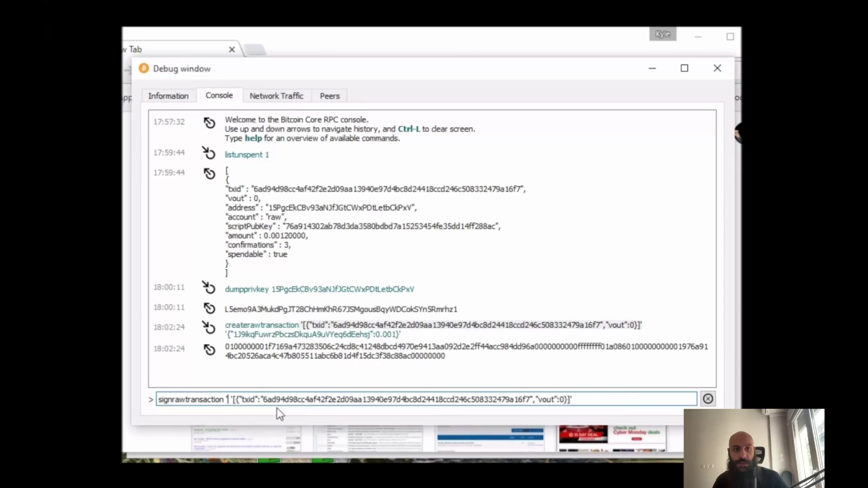
Step: Insert the unsigned raw transaction hex ahead of the prevtx argument
triple_click(298, 348)
key("ctrl+c")
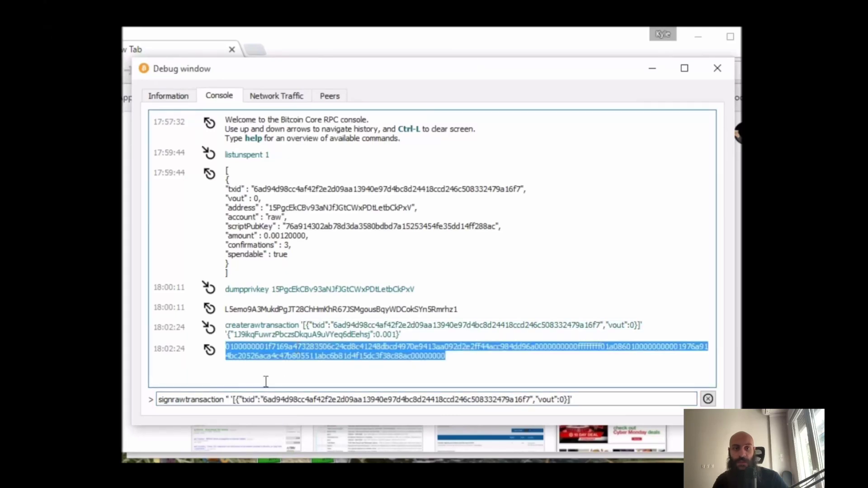
left_click(226, 399)
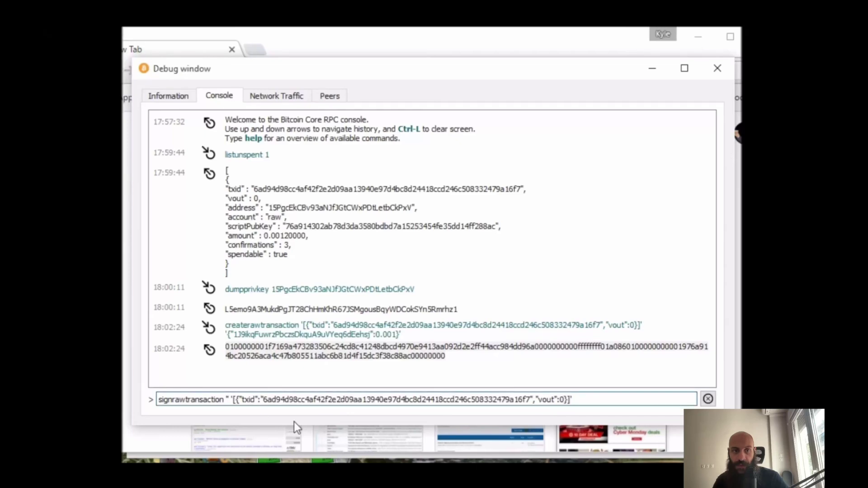
key("Delete")
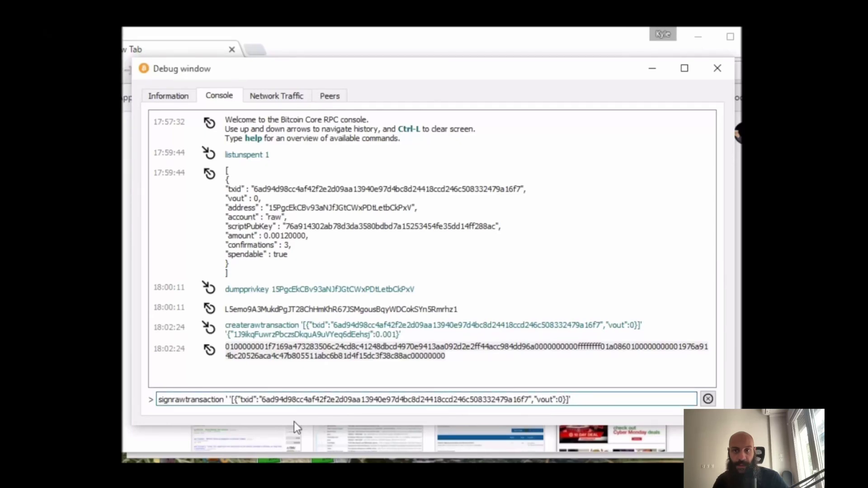
key("ctrl+v")
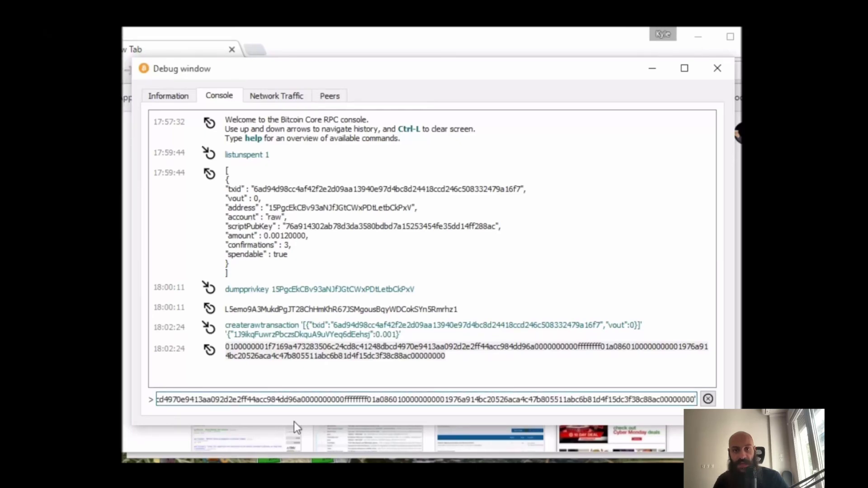
key("End")
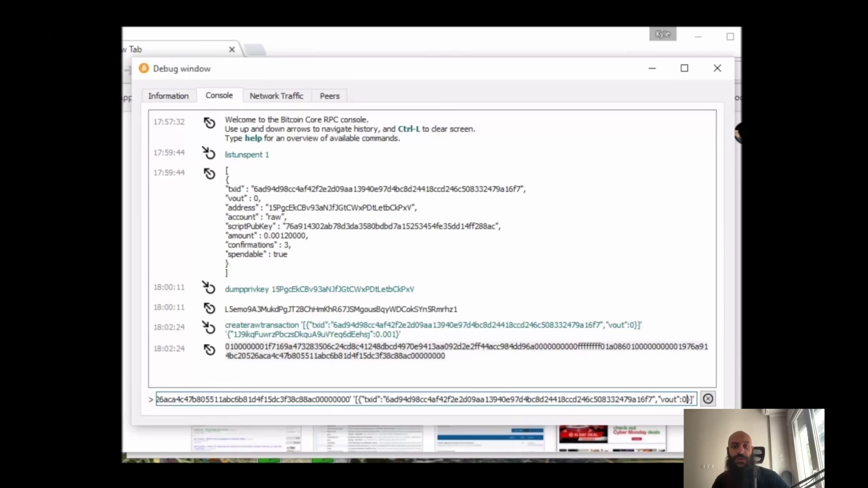
Step: Add the unspent output's scriptPubKey to the prevtx object and open the private-key array
type(",")
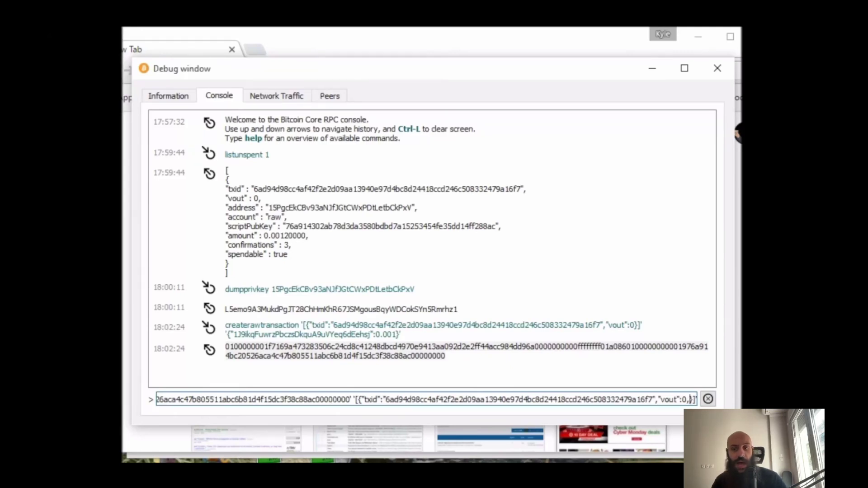
type("\"")
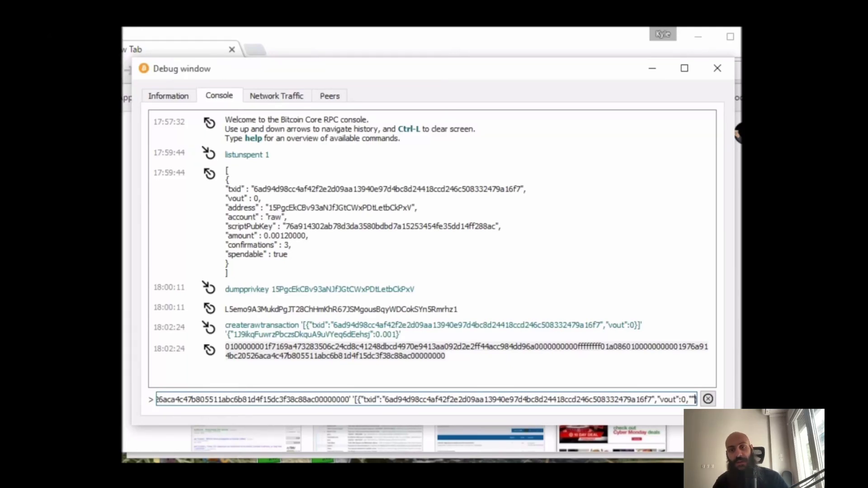
type("s")
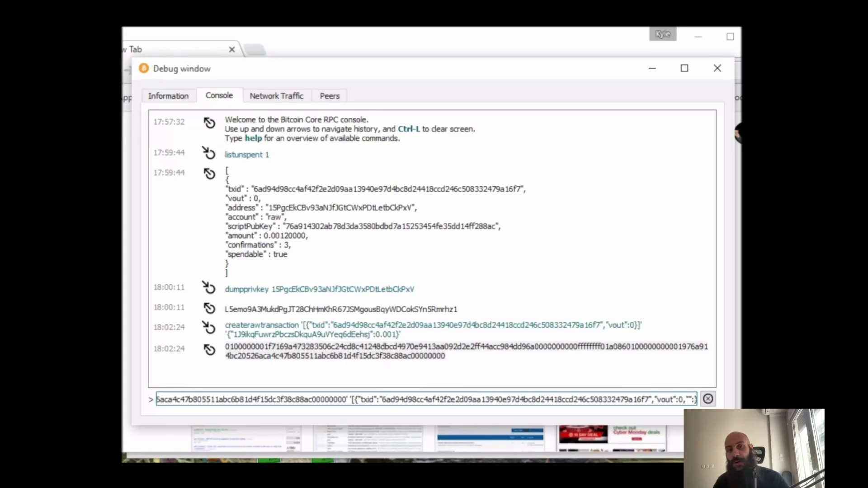
type("cr")
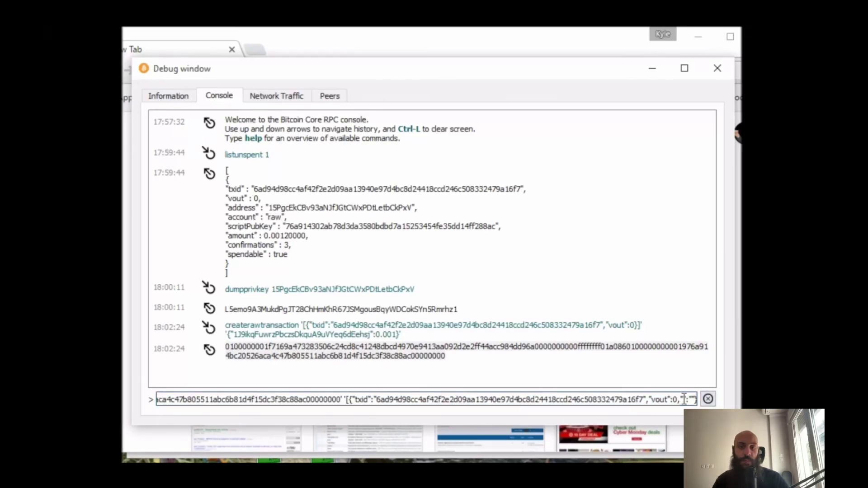
type("ipt")
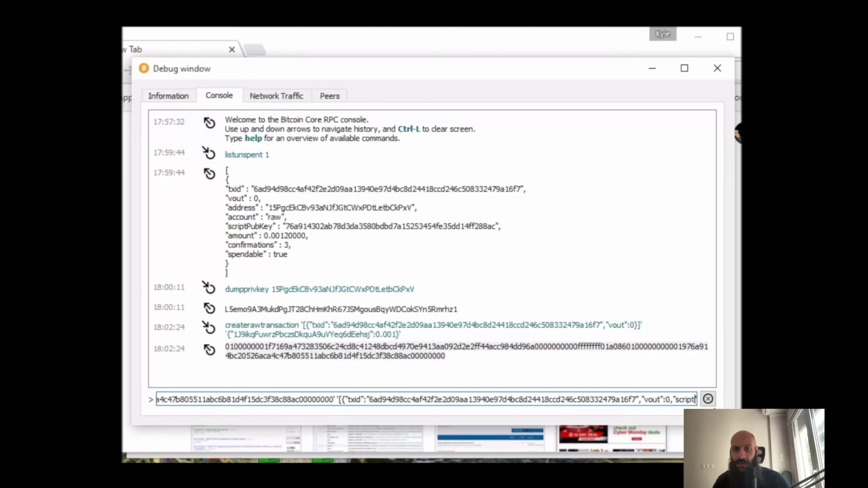
type("PubKey")
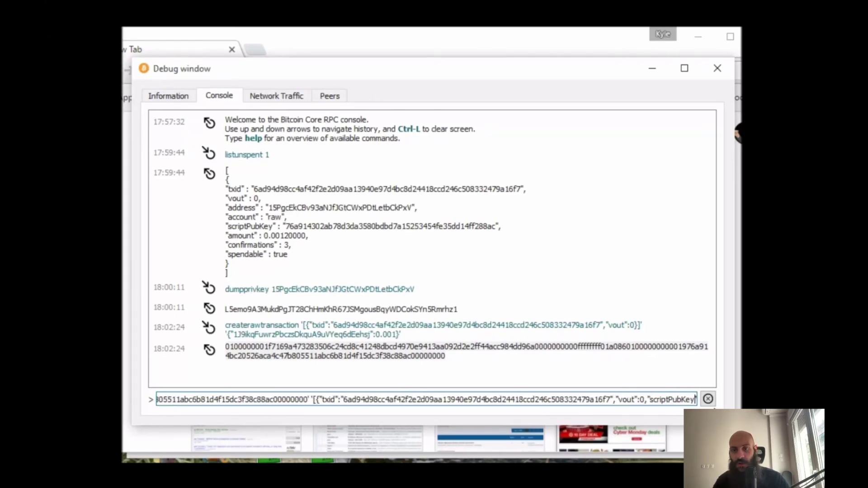
double_click(312, 226)
key("ctrl+c")
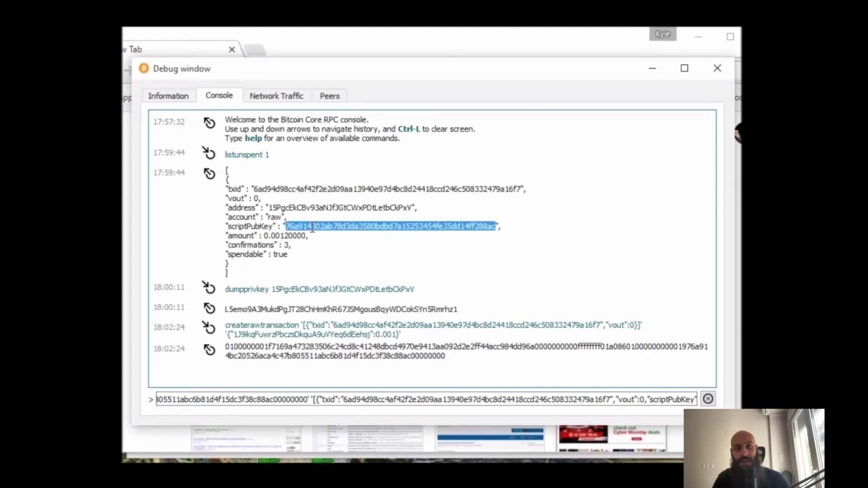
left_click(684, 400)
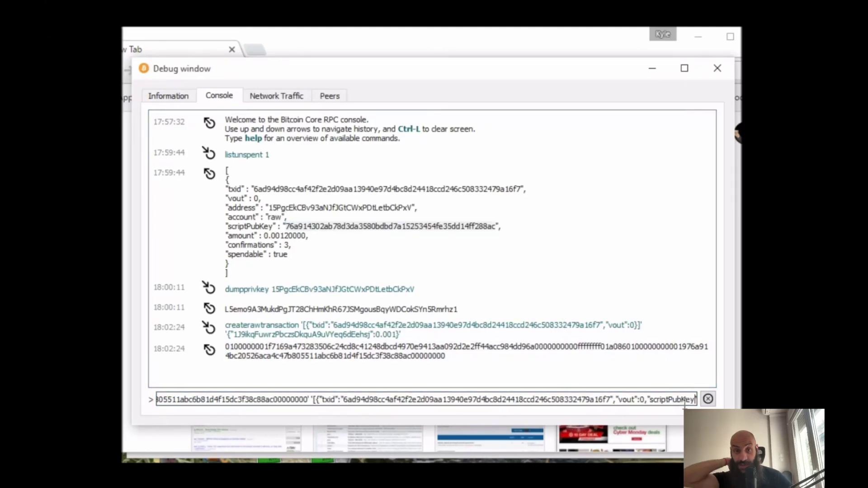
type("\":\"")
key("ctrl+v")
type("\"")
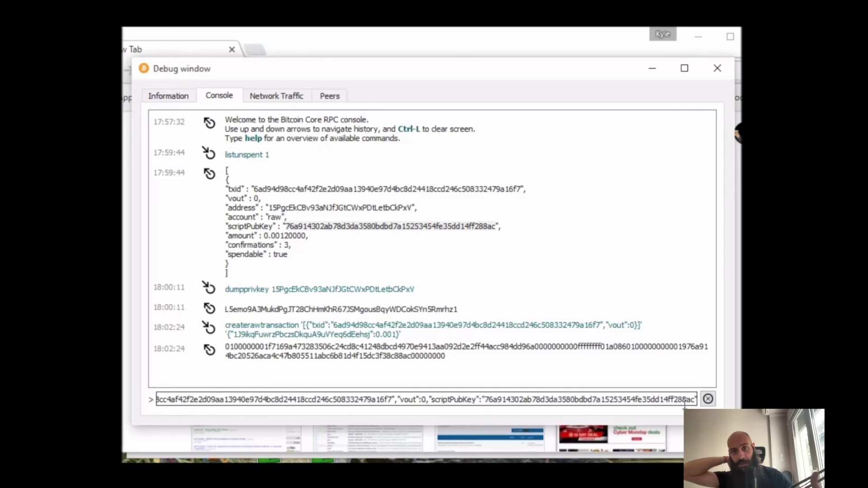
type("}]'")
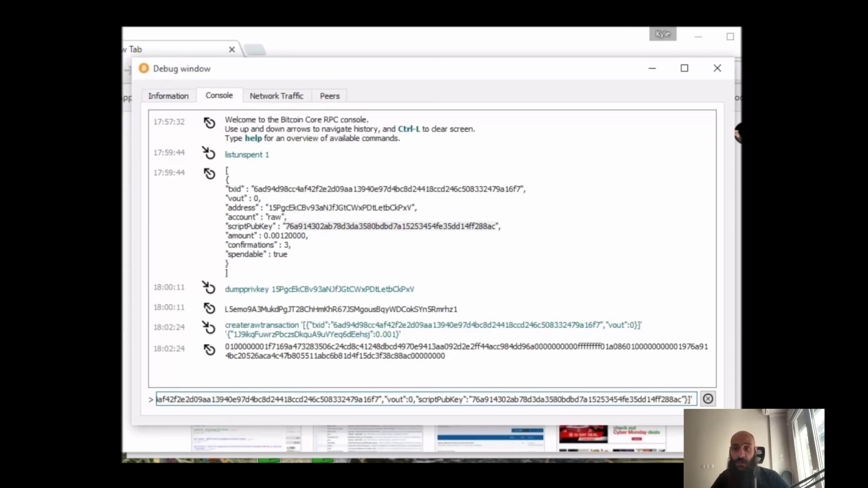
type(" \"")
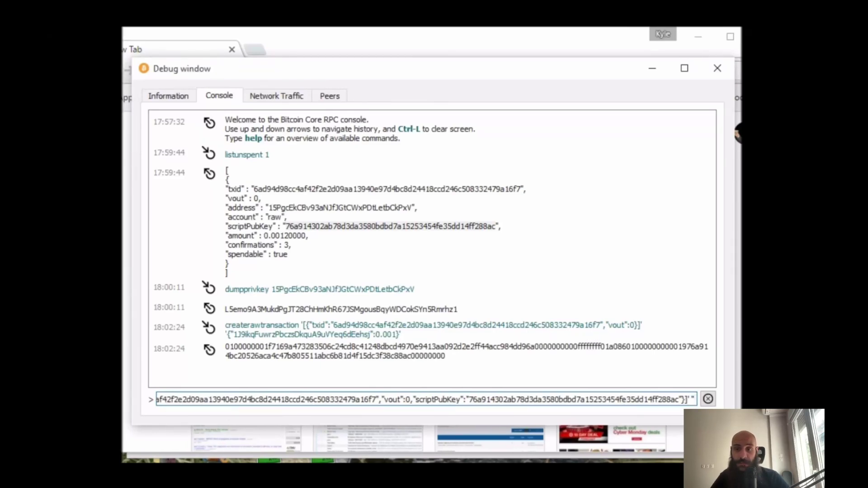
key("BackSpace")
type("'[\"")
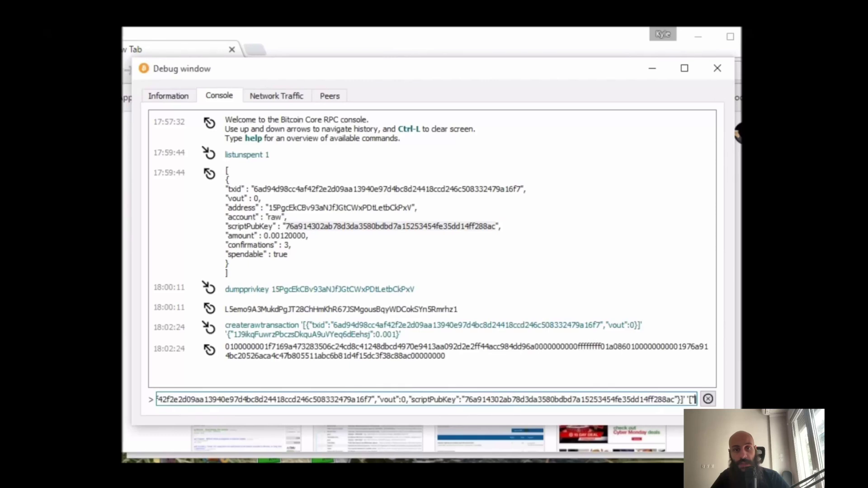
type("\"")
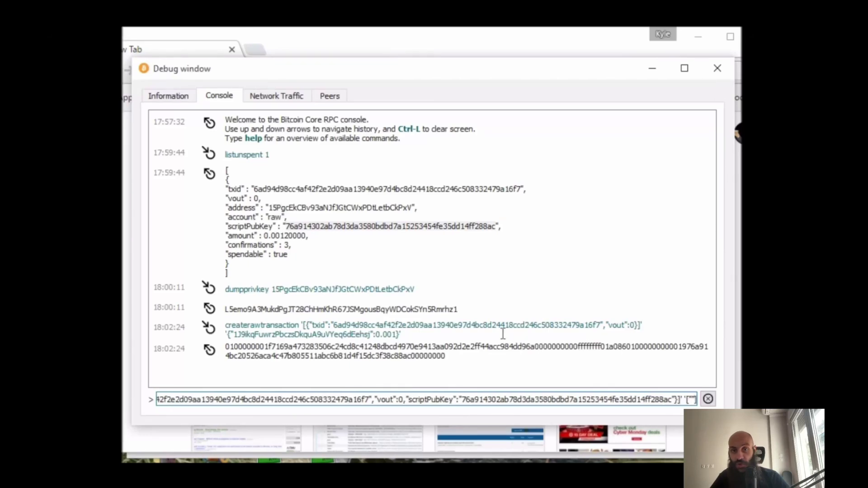
Step: Put the dumped private key in the key array and run signrawtransaction
double_click(281, 310)
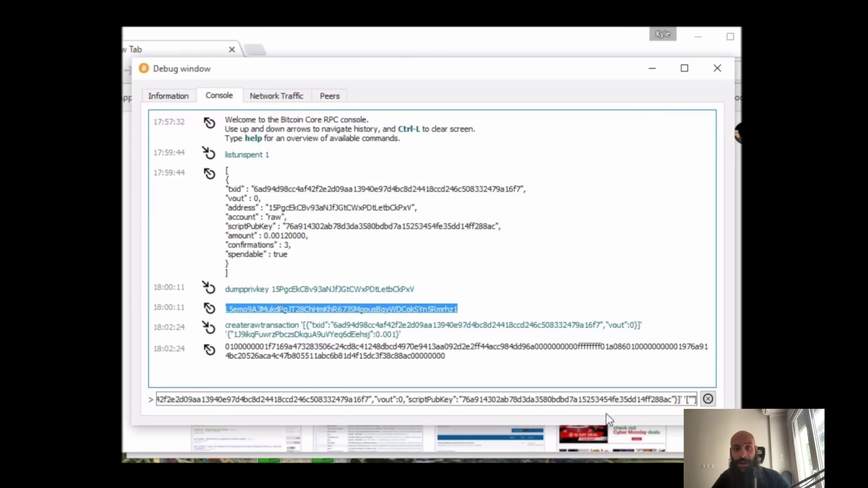
left_click(693, 399)
type("\"\"")
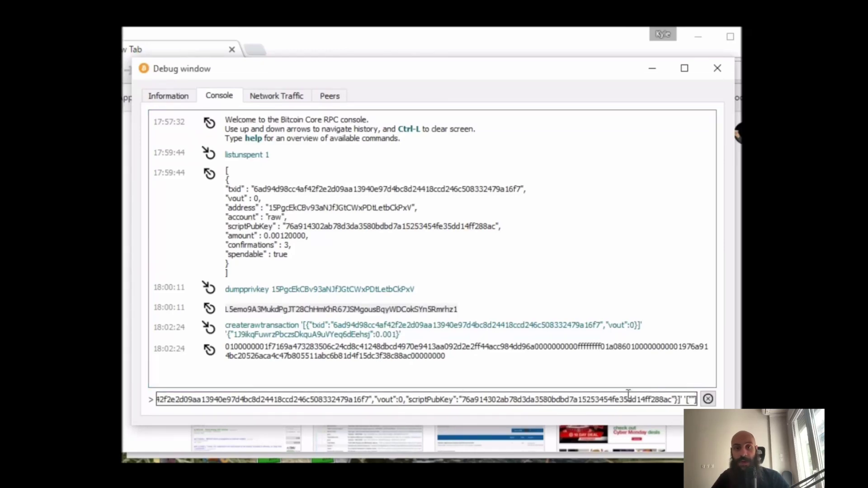
key("ctrl+v")
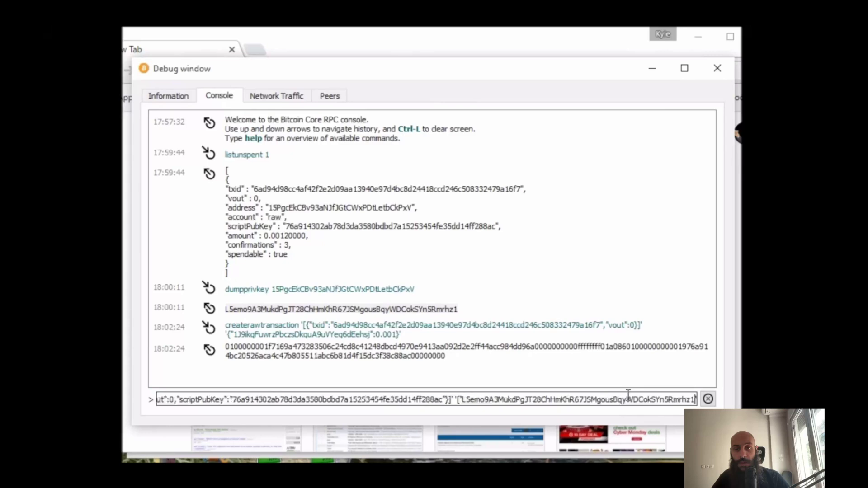
type("'")
key("Return")
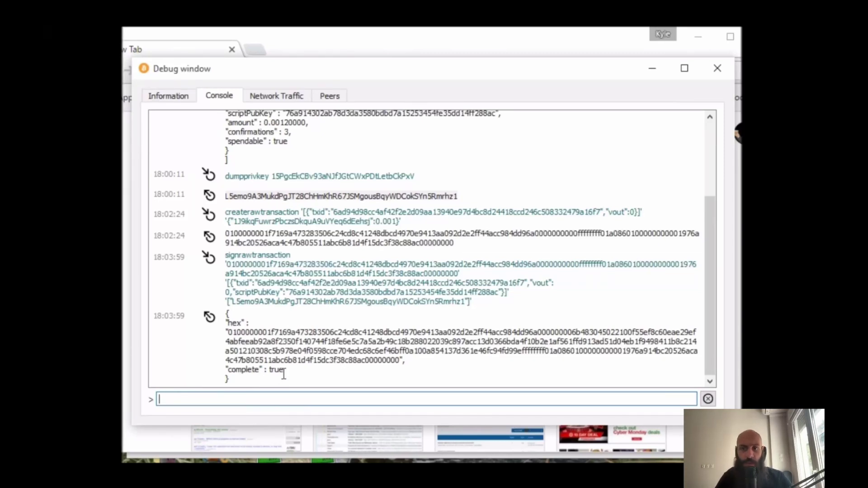
Step: Run decoderawtransaction on the copied signed transaction hex
double_click(319, 351)
key("ctrl+c")
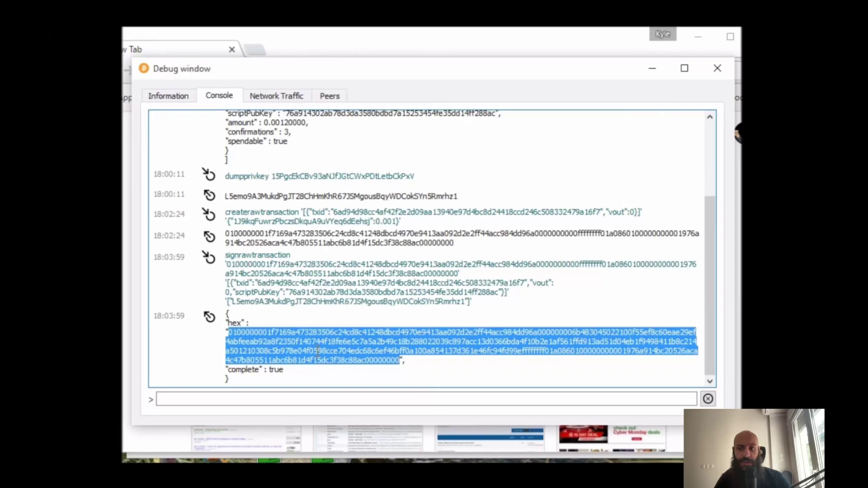
left_click(330, 399)
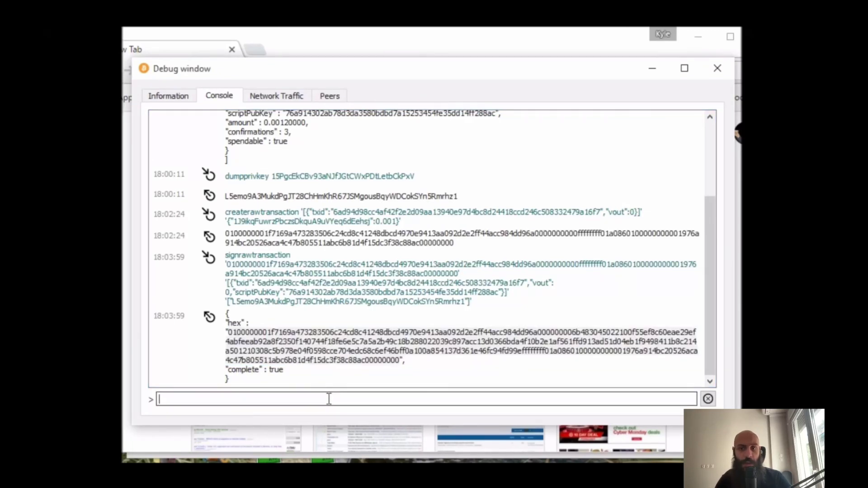
type("de")
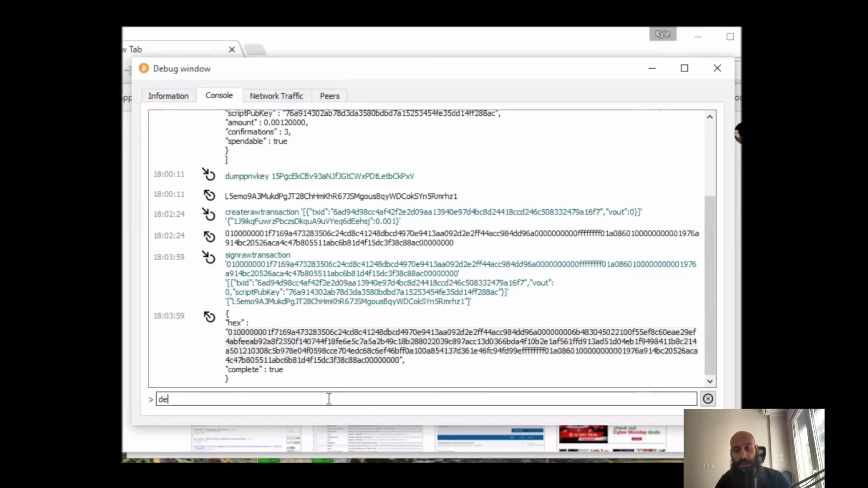
type("coderawtransac")
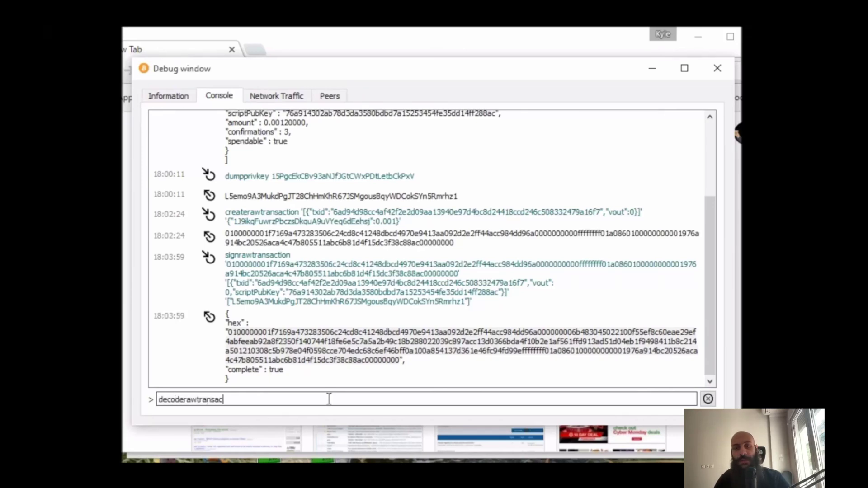
type("tion")
key("ctrl+v")
key("Return")
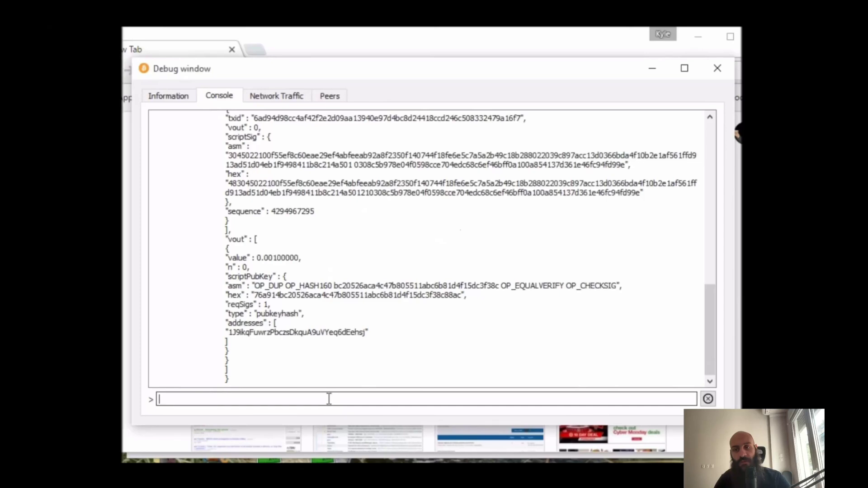
Step: Review the decoded signed input and the 0.00100000 pay-to-pubkey-hash output
left_click(329, 399)
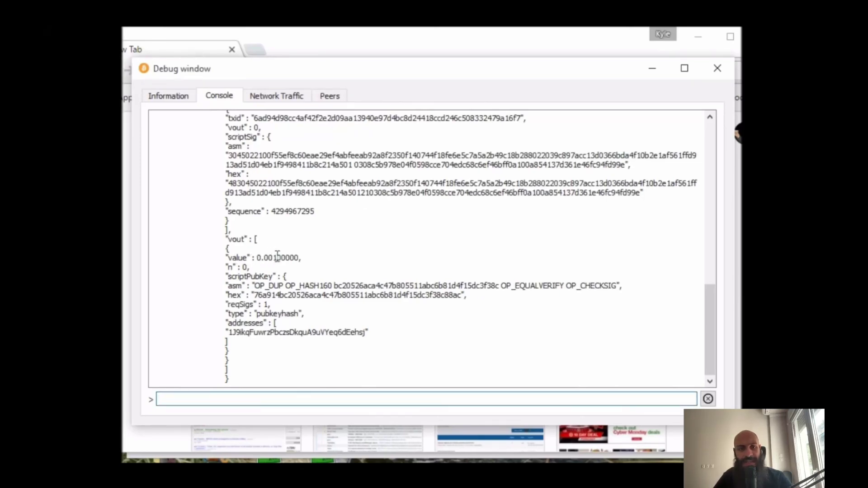
left_click(244, 330)
scroll(217, 331, "up", 6)
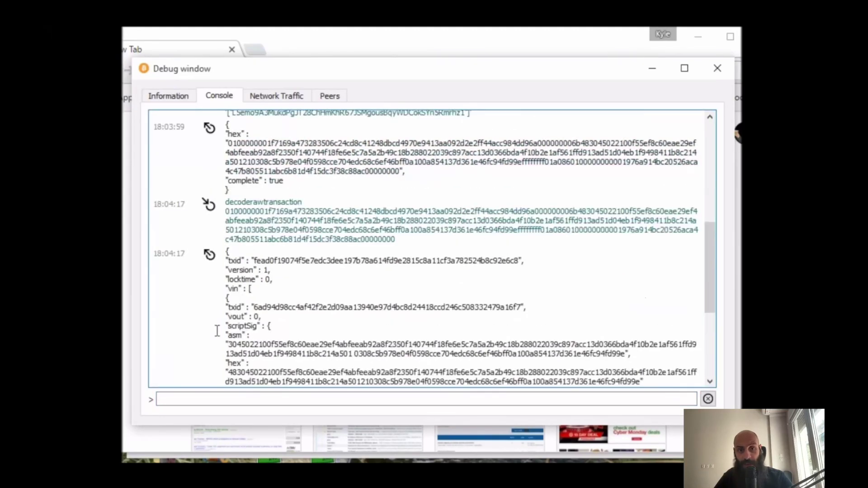
scroll(217, 331, "down", 6)
left_click(247, 400)
Step: Submit the signed transaction hex for the 0.001 payment with sendrawtransaction in the console
type("s")
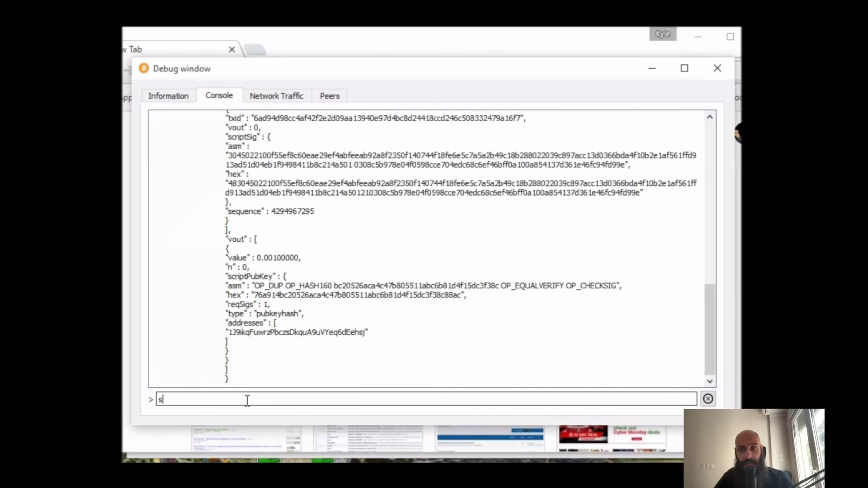
type("eddrawtransaction")
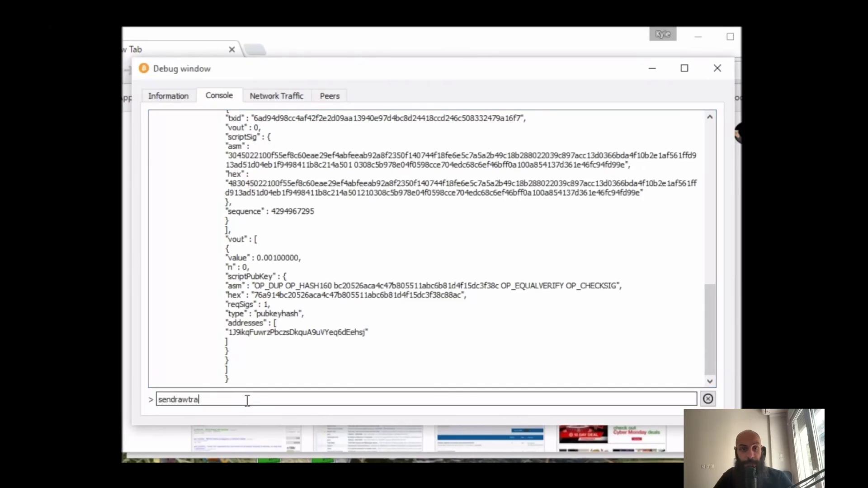
key("ctrl+v")
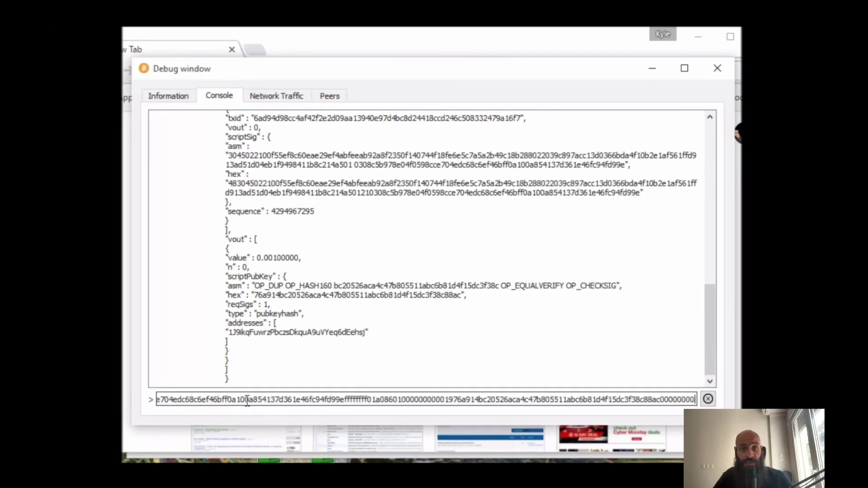
key("Return")
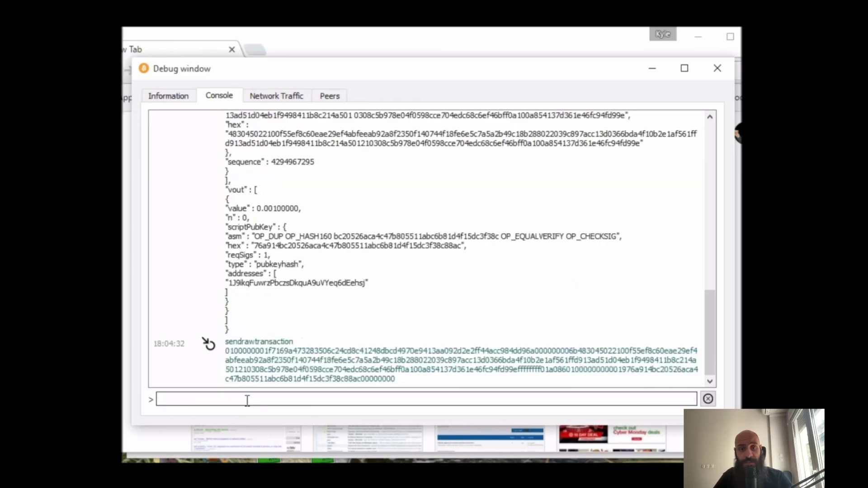